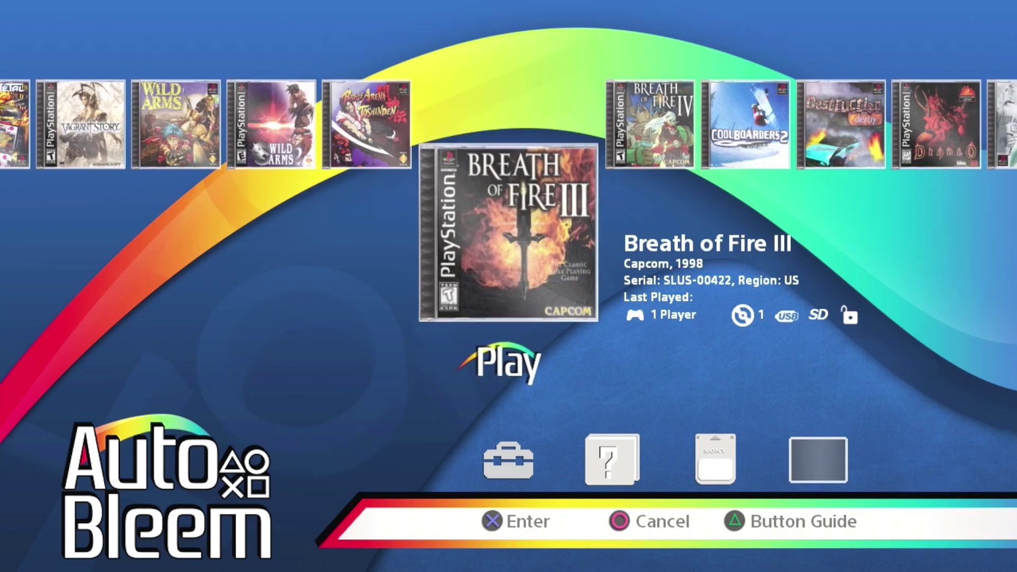
Step: Browse forward through the game carousel from Breath of Fire III to examine the available PlayStation games
{"action": "key", "text": "Right"}
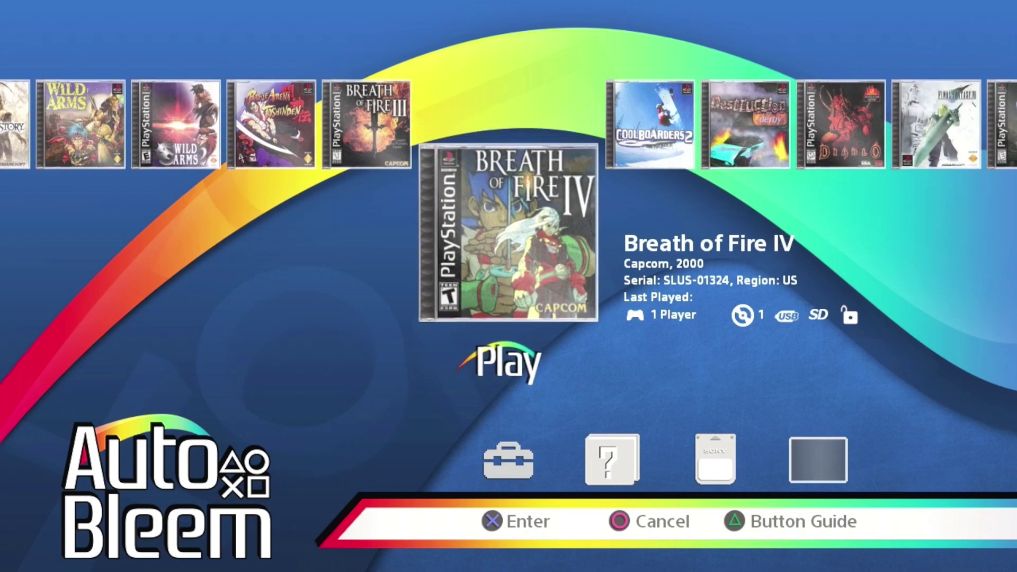
{"action": "key", "text": "Right"}
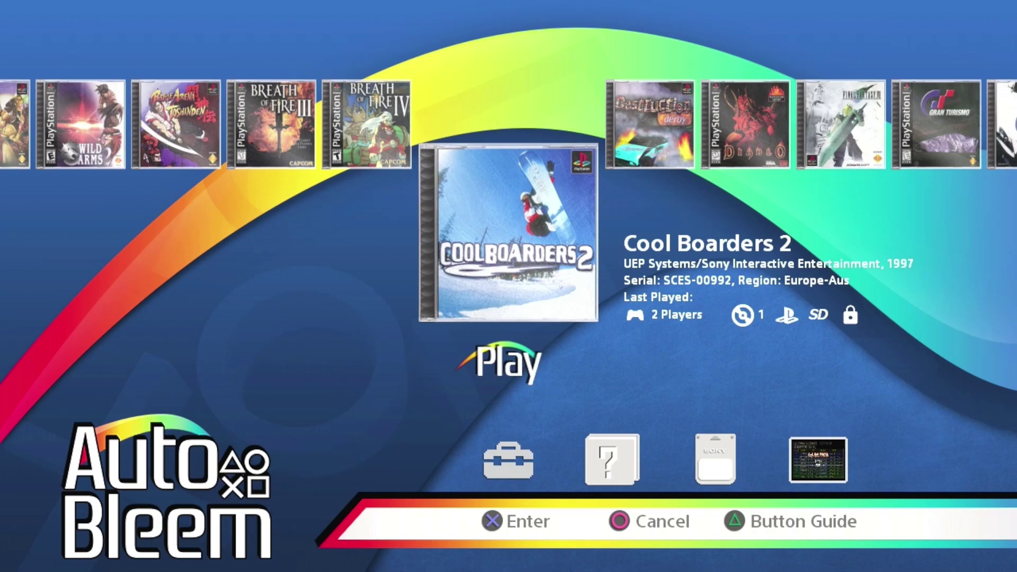
{"action": "key", "text": "Right"}
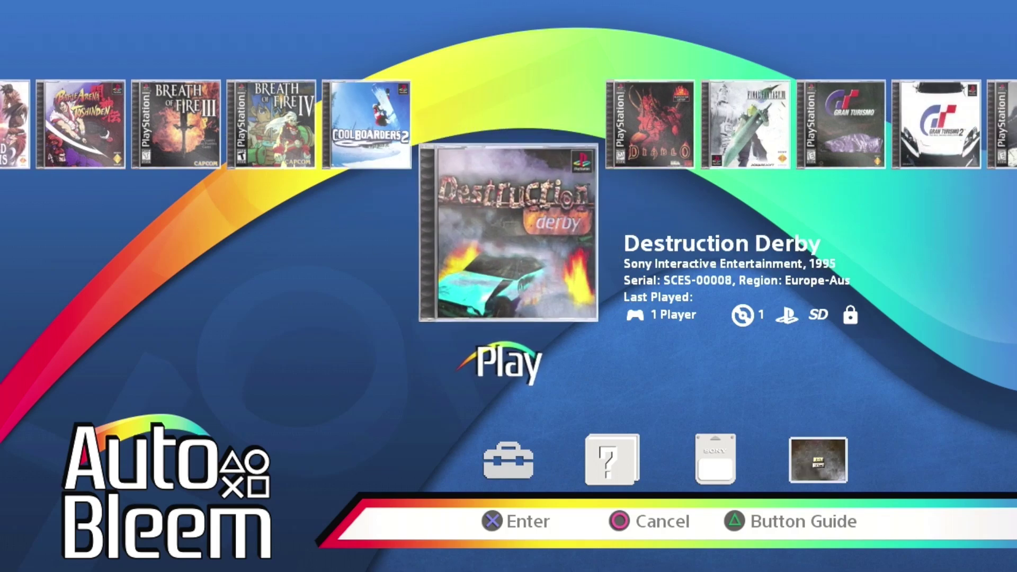
{"action": "key", "text": "Right"}
{"action": "key", "text": "Right"}
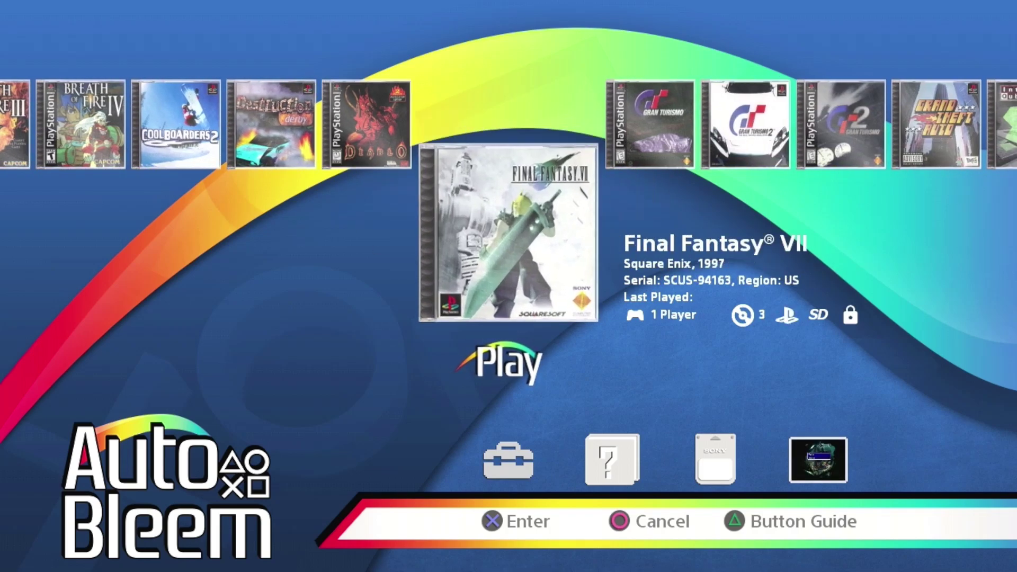
{"action": "key", "text": "Right"}
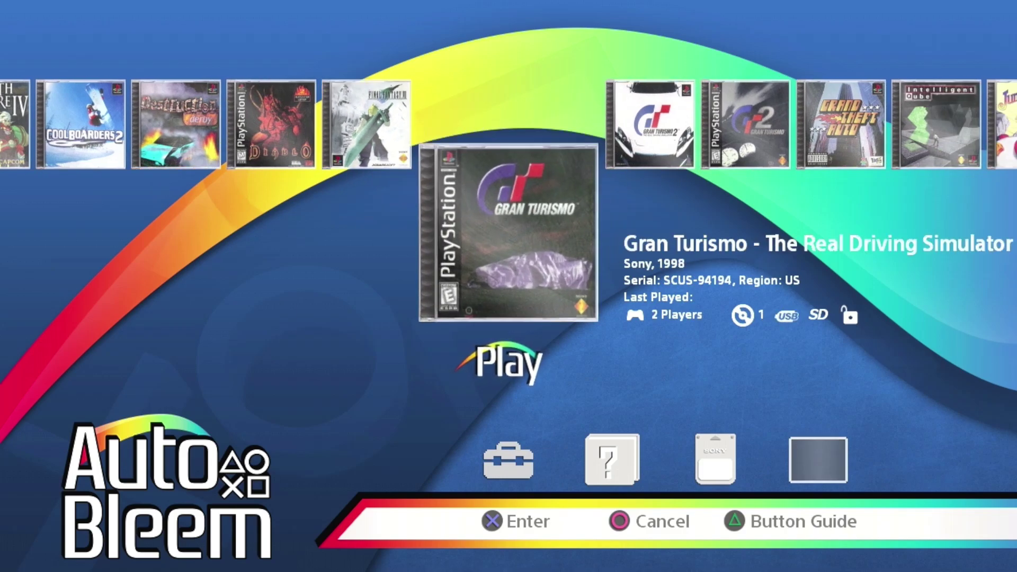
{"action": "key", "text": "Right"}
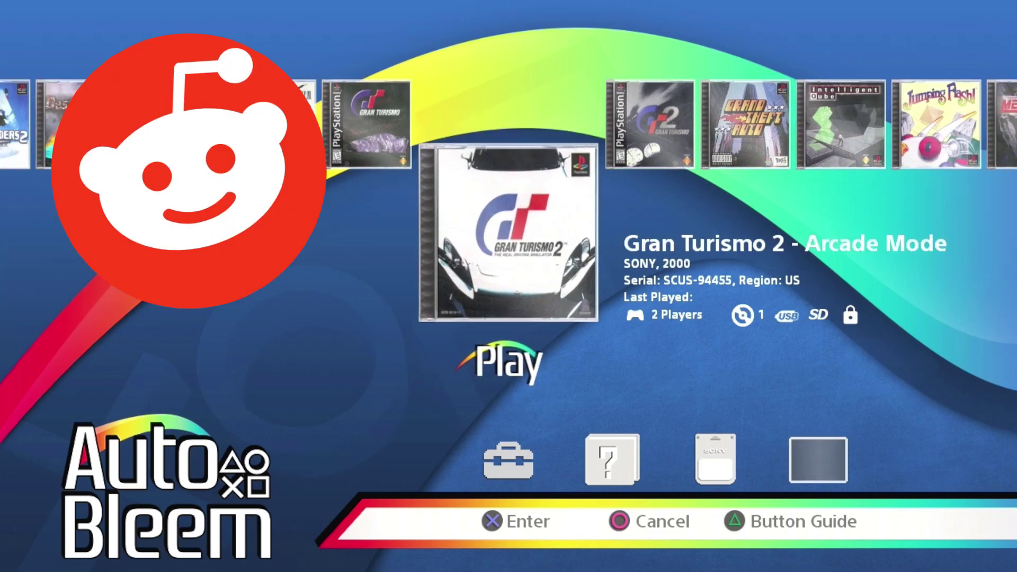
{"action": "key", "text": "Right"}
{"action": "key", "text": "Right"}
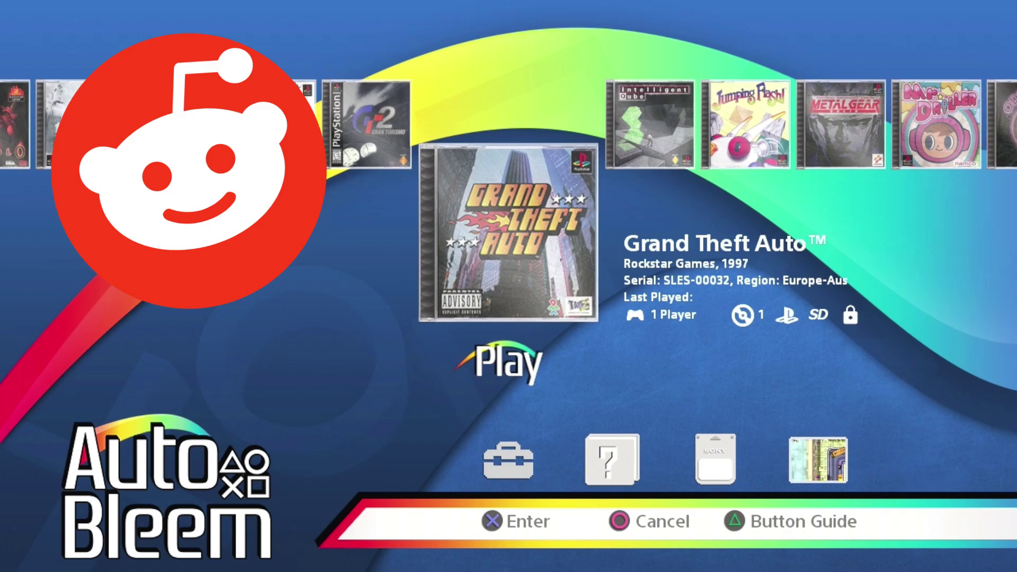
{"action": "key", "text": "Right"}
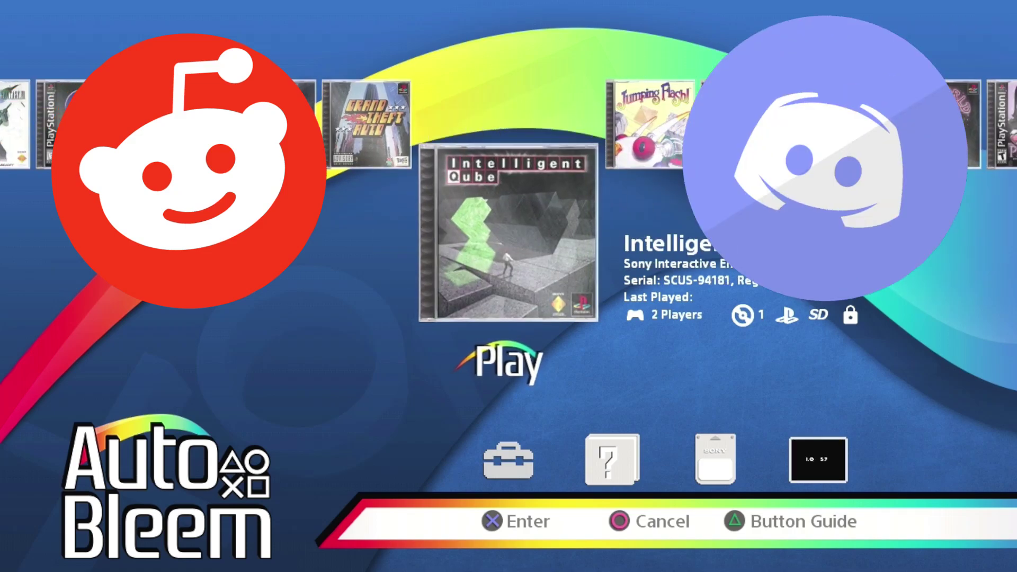
{"action": "key", "text": "Right"}
{"action": "key", "text": "Right"}
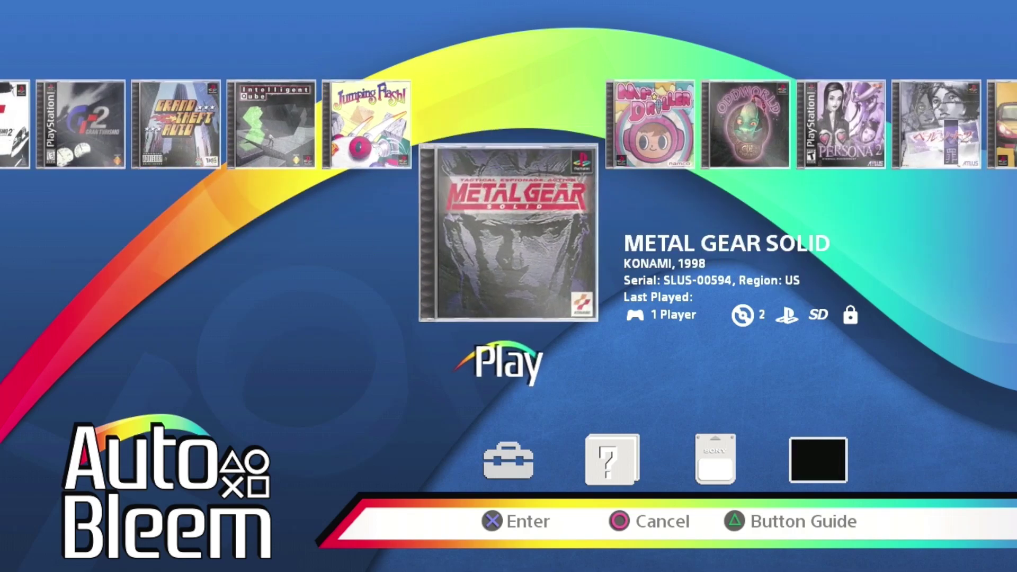
{"action": "key", "text": "Right"}
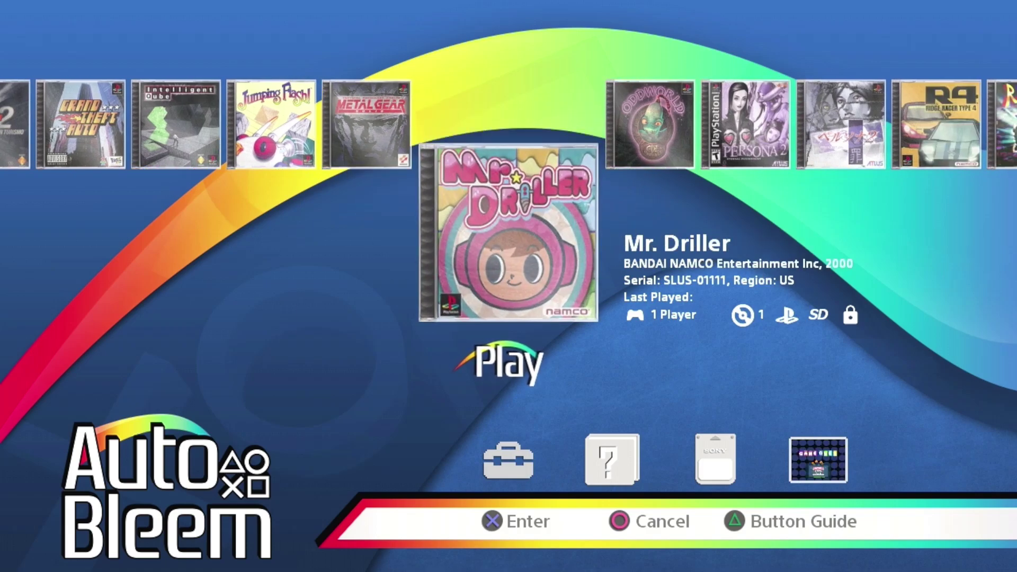
{"action": "key", "text": "Right"}
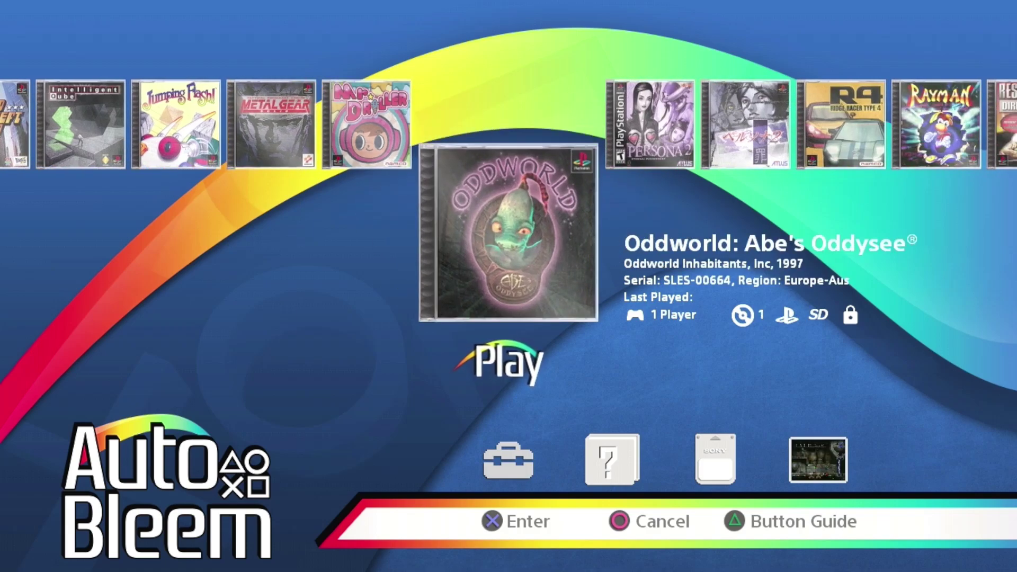
{"action": "key", "text": "Right"}
{"action": "key", "text": "Right"}
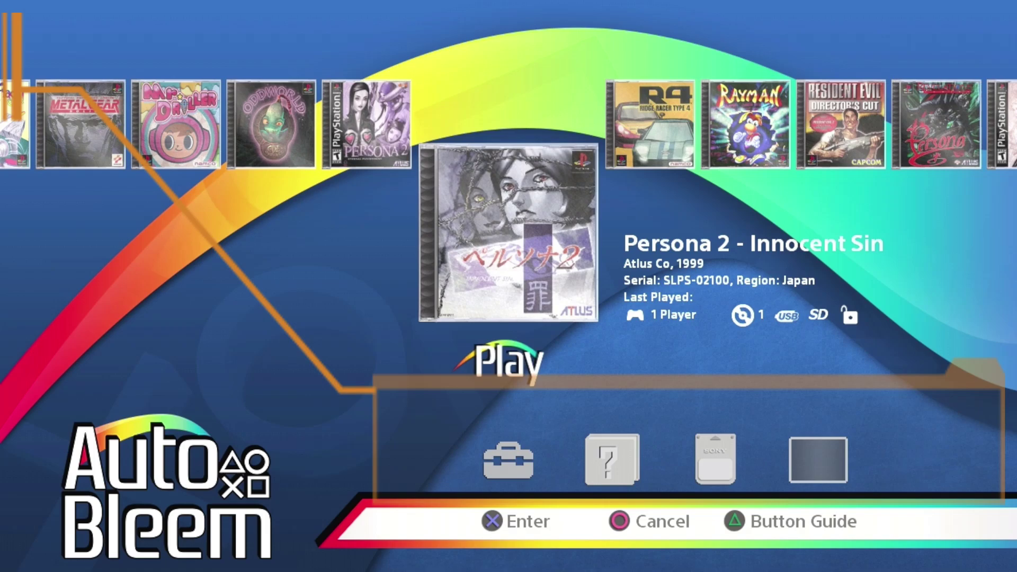
{"action": "key", "text": "Right"}
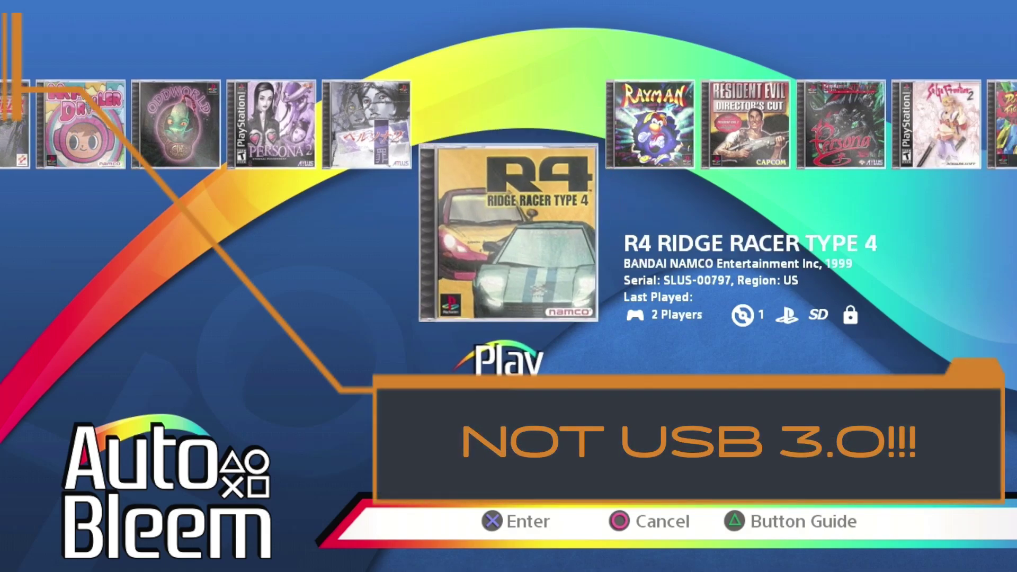
{"action": "key", "text": "Right"}
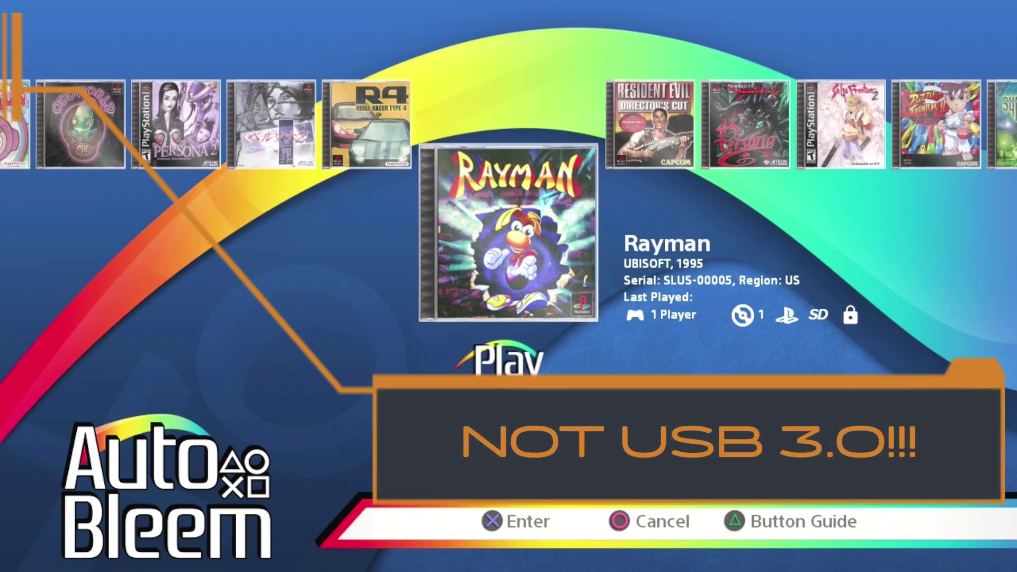
{"action": "key", "text": "Right"}
{"action": "key", "text": "Right"}
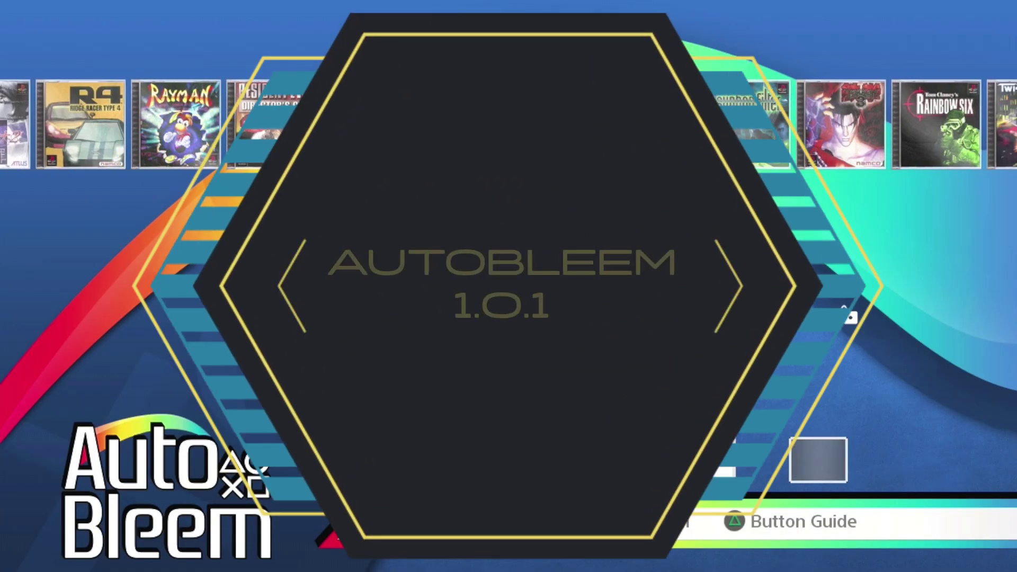
{"action": "key", "text": "Right"}
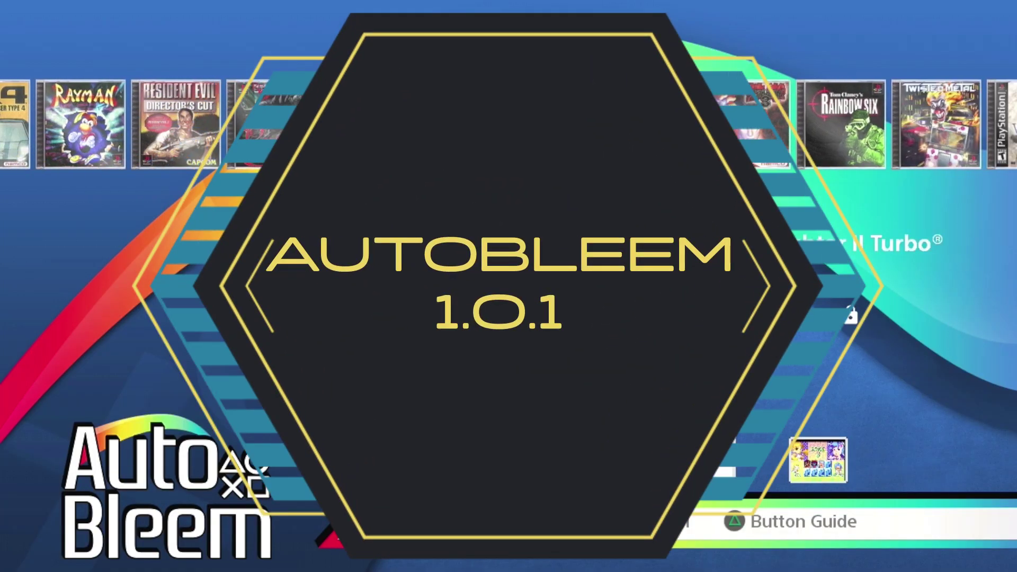
{"action": "key", "text": "Right"}
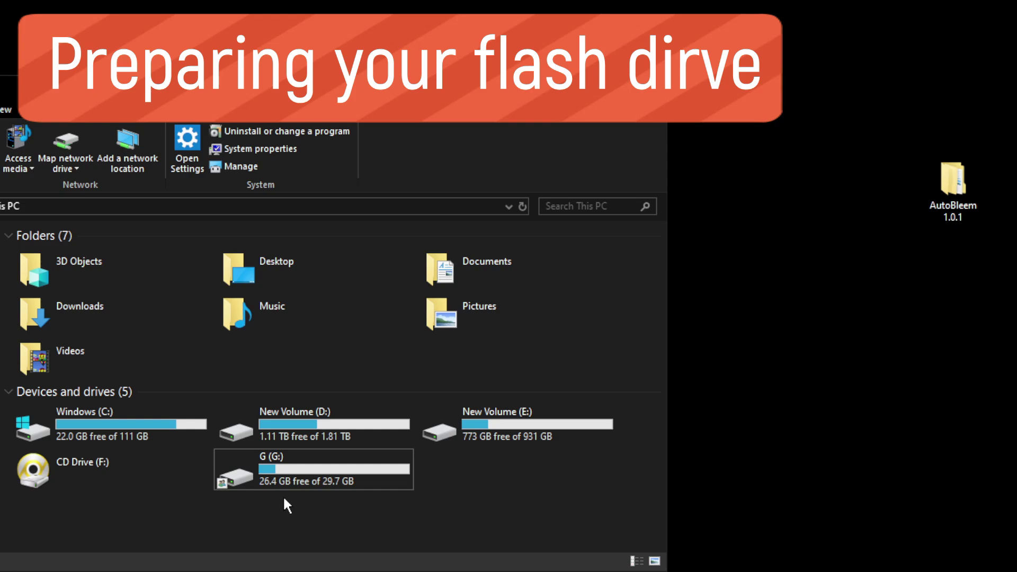
Step: Open the format options for the G: flash drive and rename the drive to SONY
{"action": "right_click", "coordinate": [297, 457]}
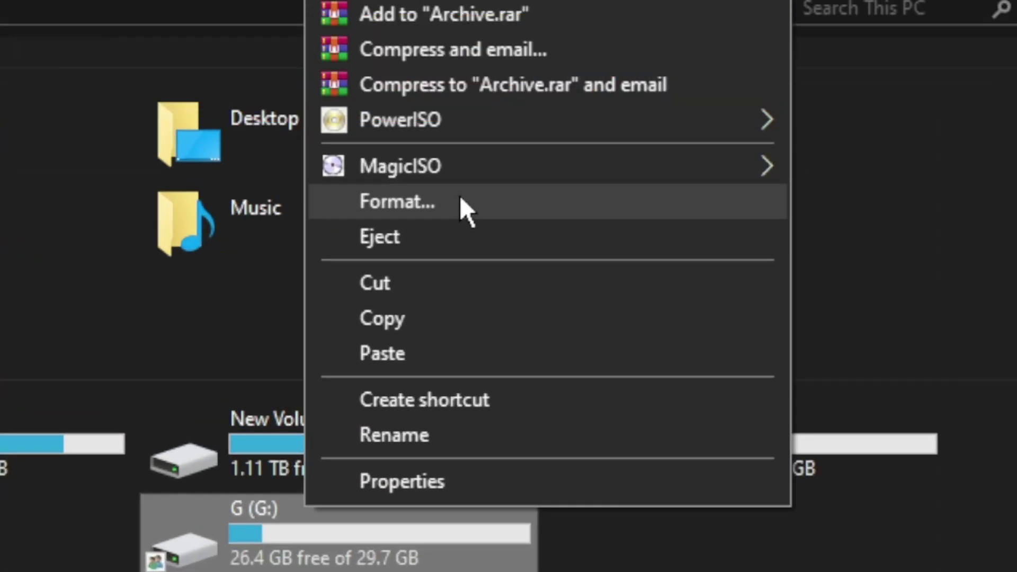
{"action": "left_click", "coordinate": [460, 201]}
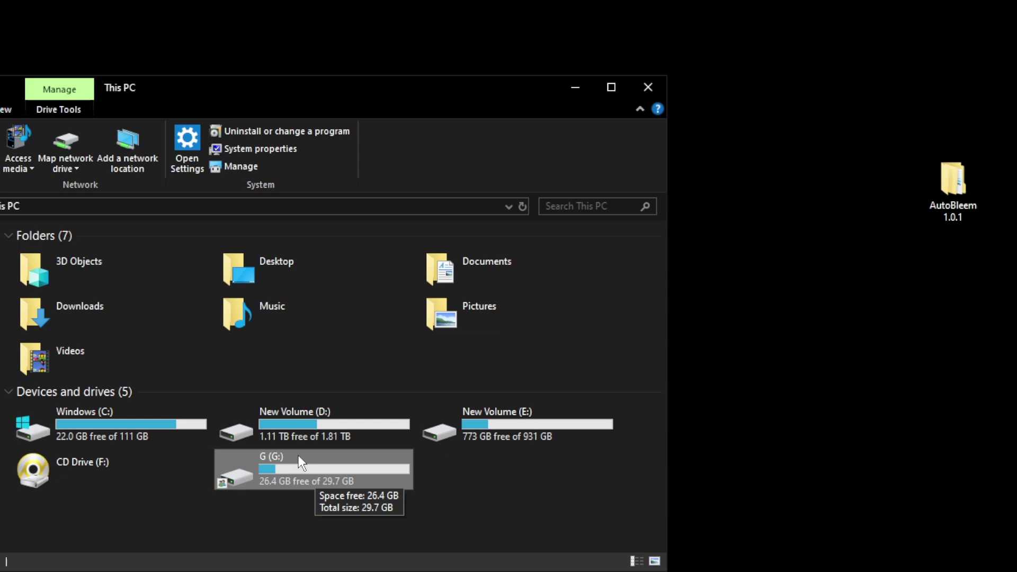
{"action": "right_click", "coordinate": [298, 455]}
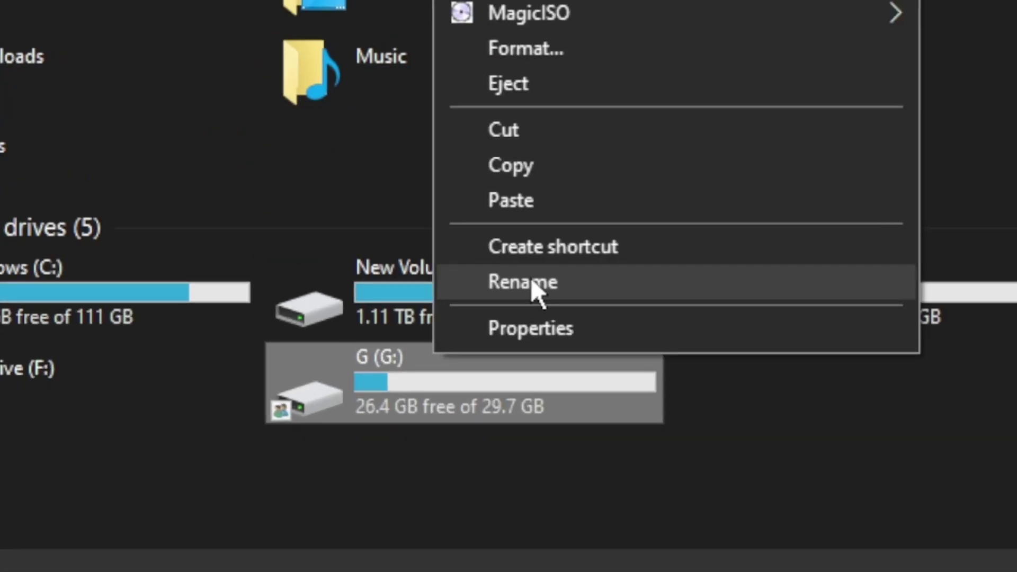
{"action": "left_click", "coordinate": [353, 421]}
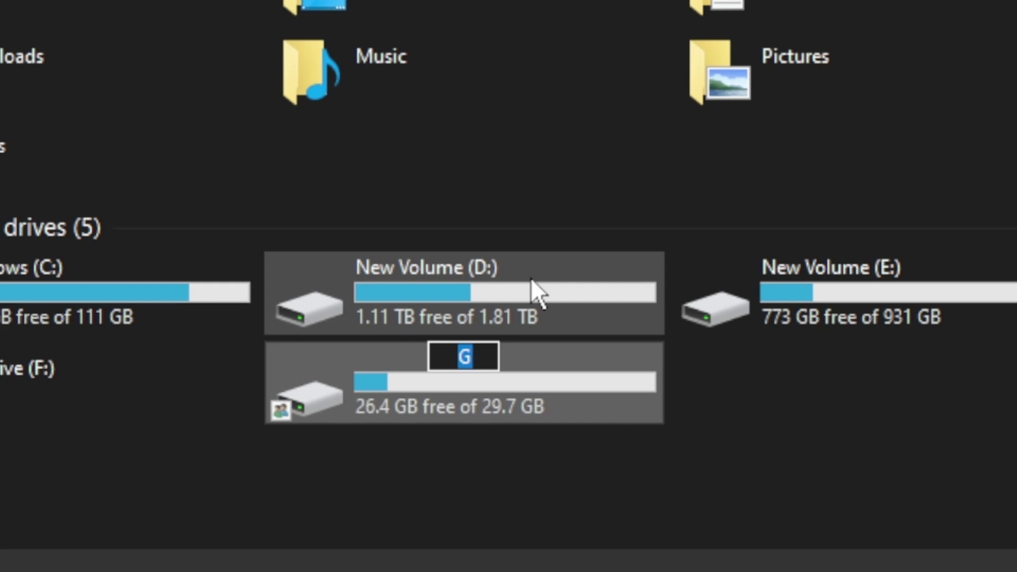
{"action": "type", "text": "SON"}
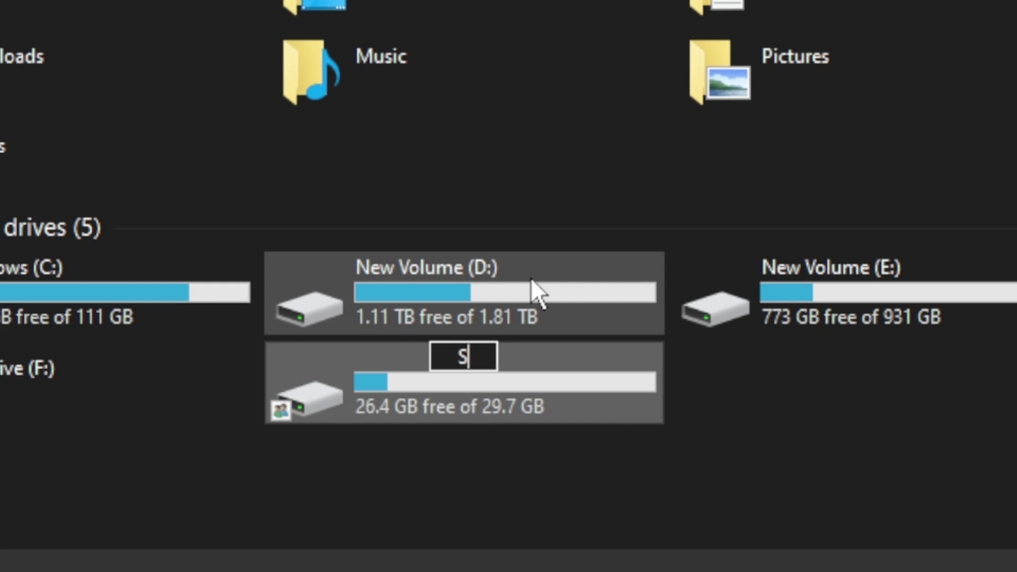
{"action": "type", "text": "Y"}
{"action": "key", "text": "Return"}
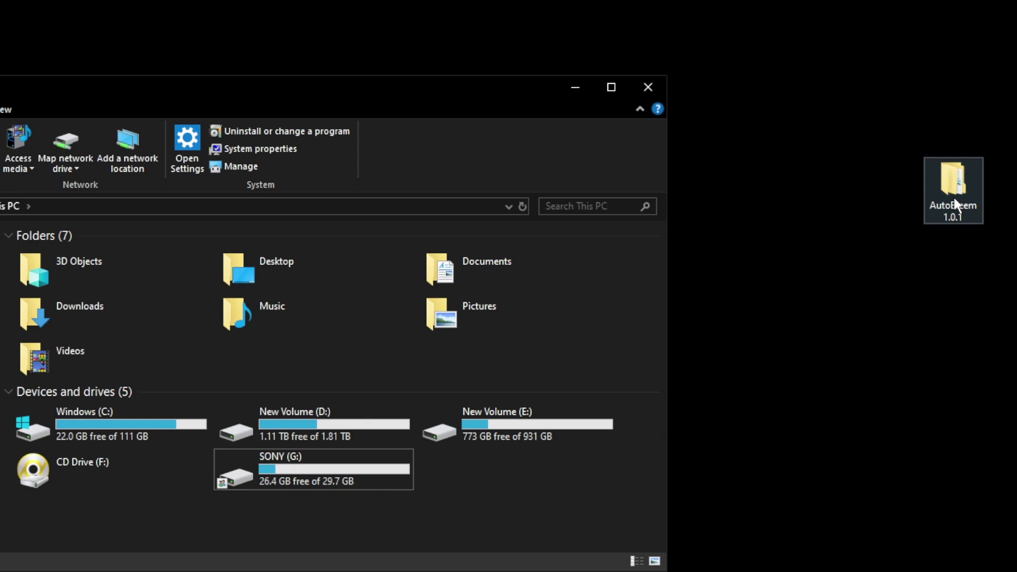
Step: Copy the AutoBleem 1.0.1 files from the desktop folder to the root of the SONY (G:) drive
{"action": "left_click_drag", "start_coordinate": [977, 284], "coordinate": [276, 463]}
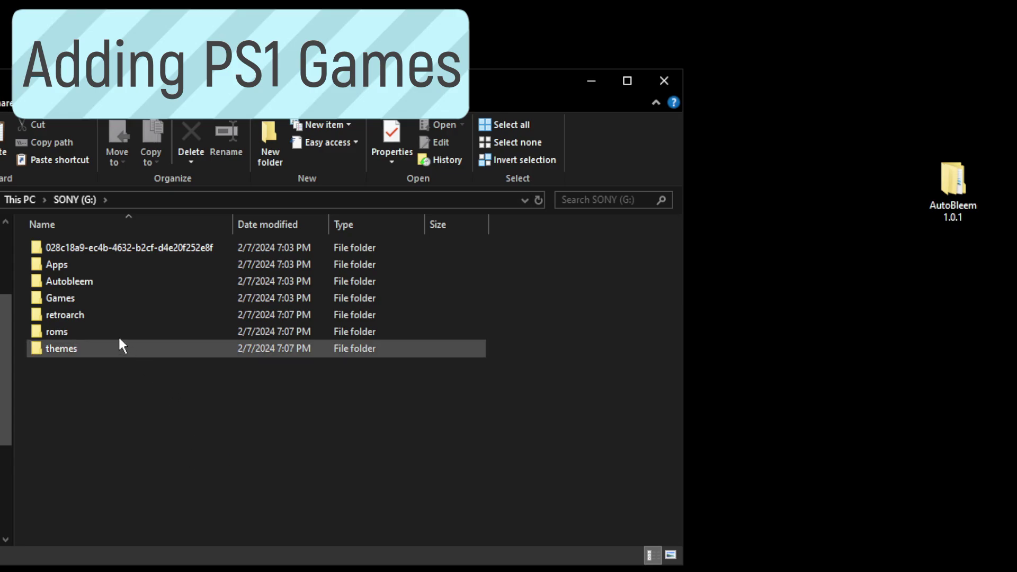
Step: Open the Games folder on the SONY drive and copy the Rollcage - Stage II game into it
{"action": "mouse_move", "coordinate": [98, 292]}
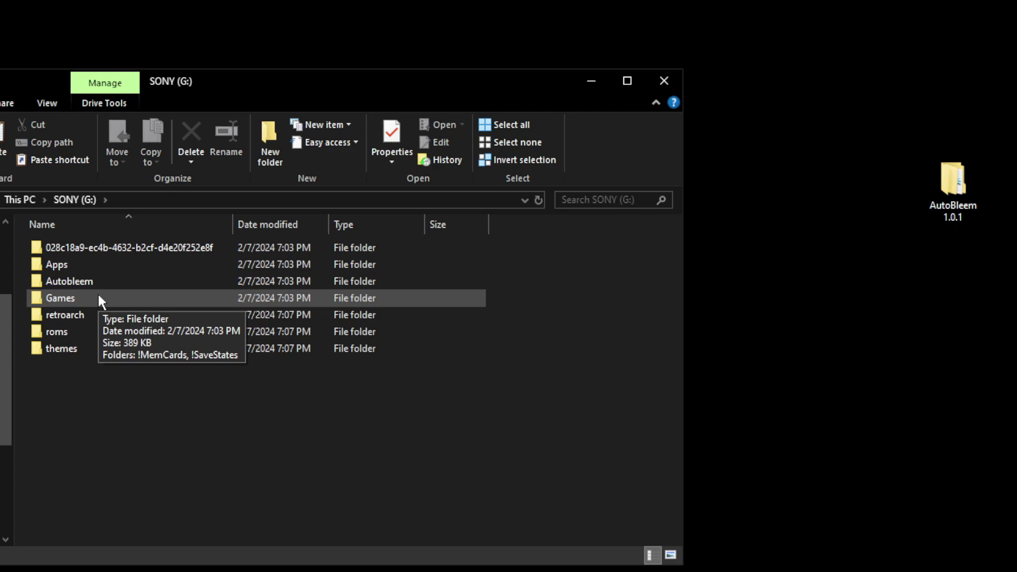
{"action": "double_click", "coordinate": [60, 297]}
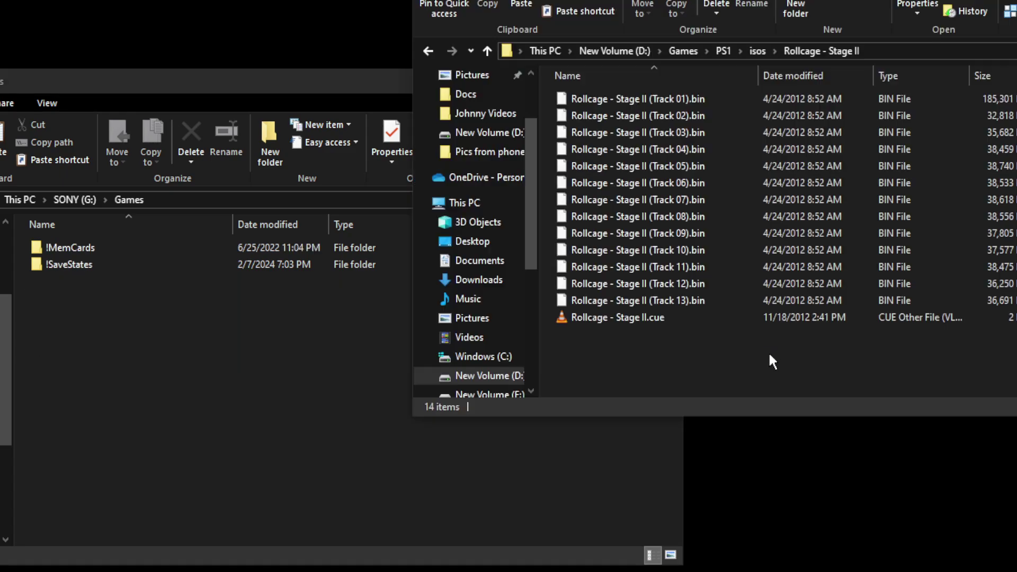
{"action": "left_click_drag", "start_coordinate": [777, 359], "coordinate": [157, 433]}
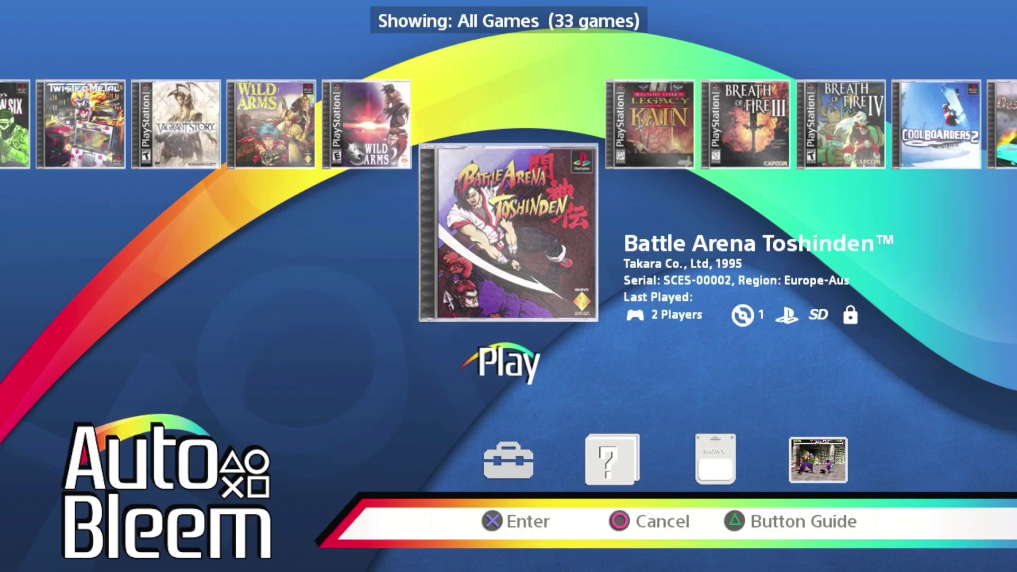
Step: Browse backward through the game carousel from Battle Arena Toshinden, past Wild Arms, to review the game list
{"action": "key", "text": "Left"}
{"action": "key", "text": "Left"}
{"action": "key", "text": "Left"}
{"action": "key", "text": "Left"}
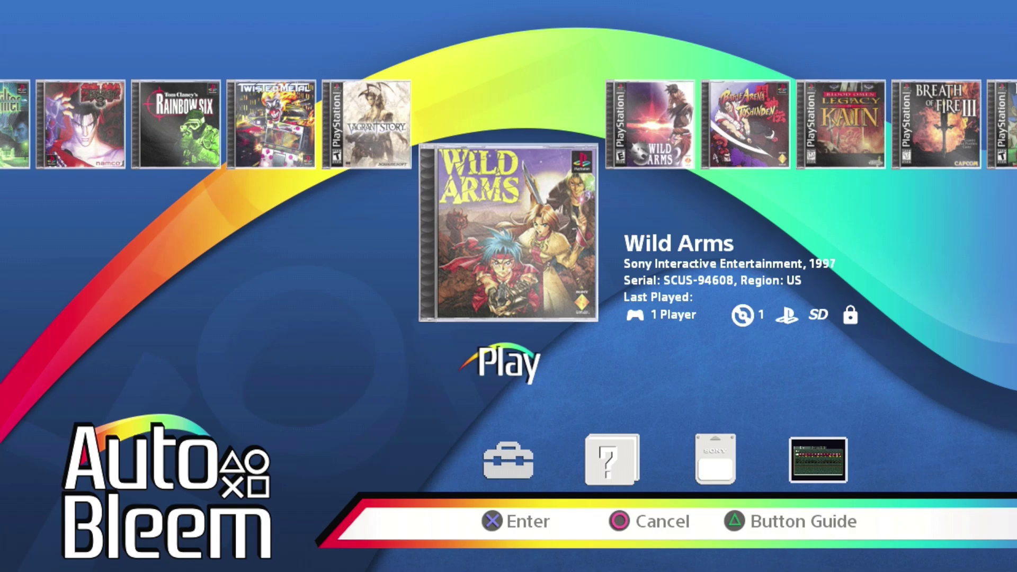
{"action": "key", "text": "Left"}
{"action": "key", "text": "Left"}
{"action": "key", "text": "Left"}
{"action": "key", "text": "Left"}
{"action": "key", "text": "Left"}
{"action": "key", "text": "Left"}
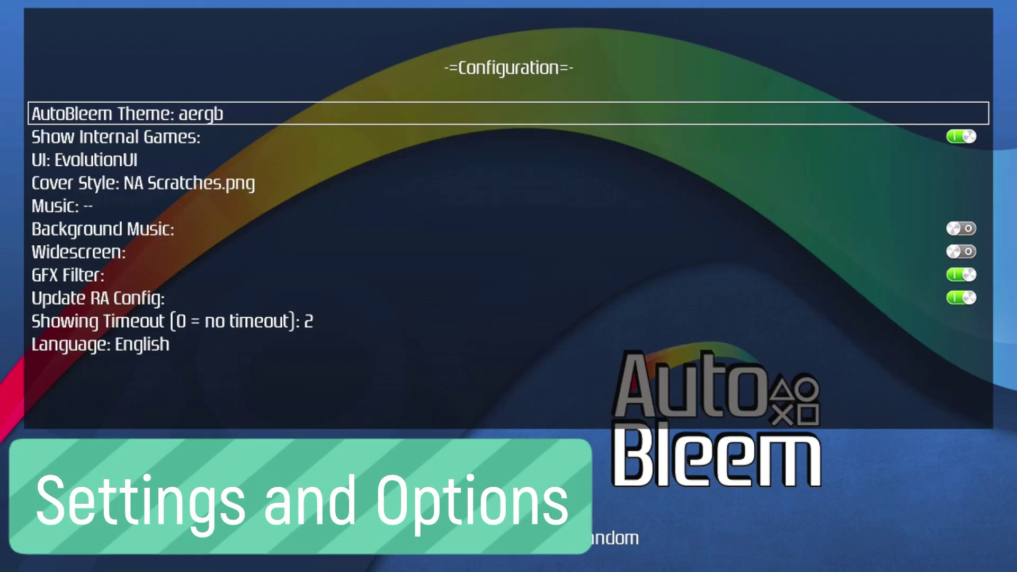
Step: Review the AutoBleem configuration options from the theme down to the GFX Filter, and leave the configuration screen
{"action": "key", "text": "Down"}
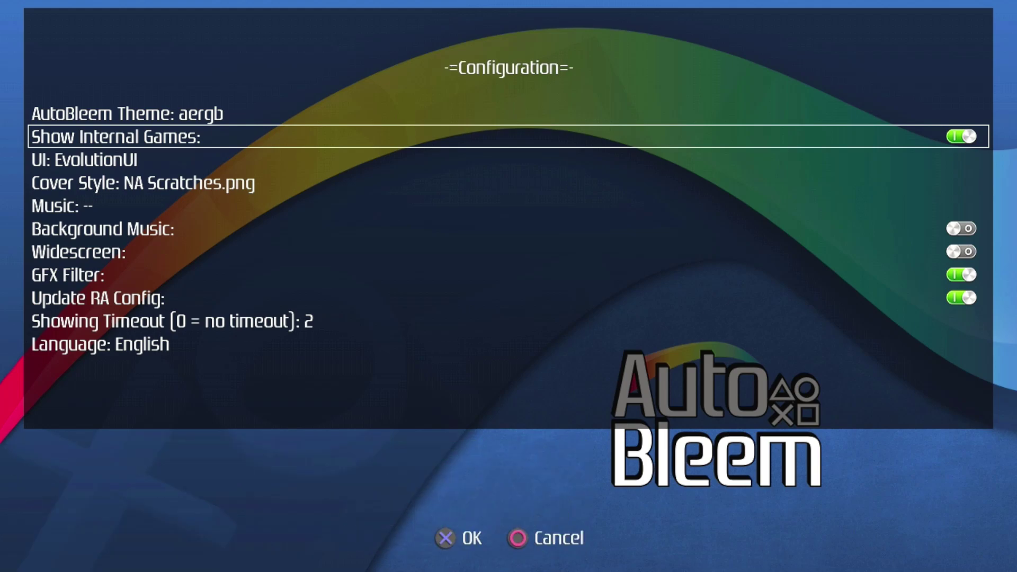
{"action": "key", "text": "Down"}
{"action": "key", "text": "Down"}
{"action": "key", "text": "Down"}
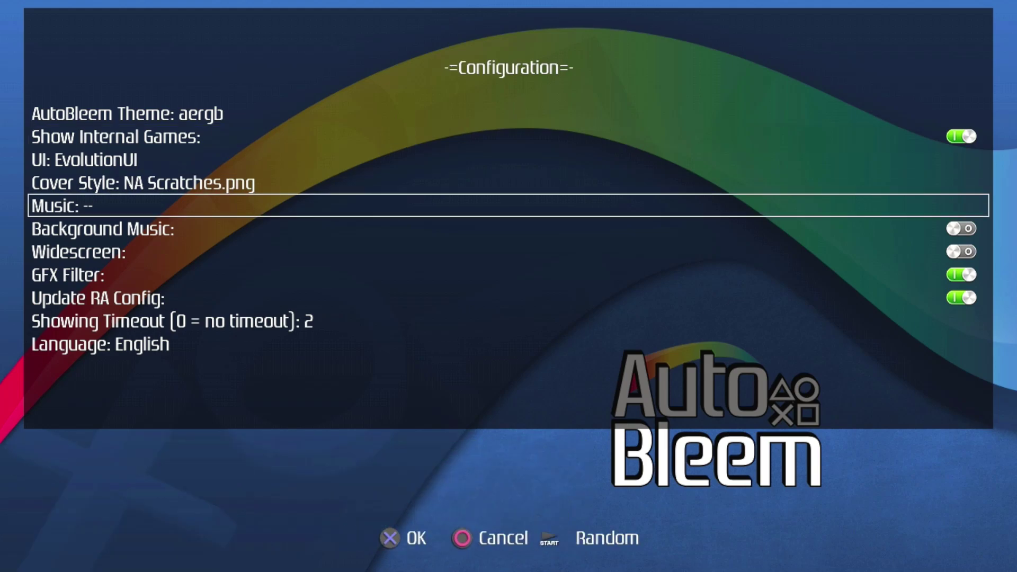
{"action": "key", "text": "Down"}
{"action": "key", "text": "Down"}
{"action": "key", "text": "Down"}
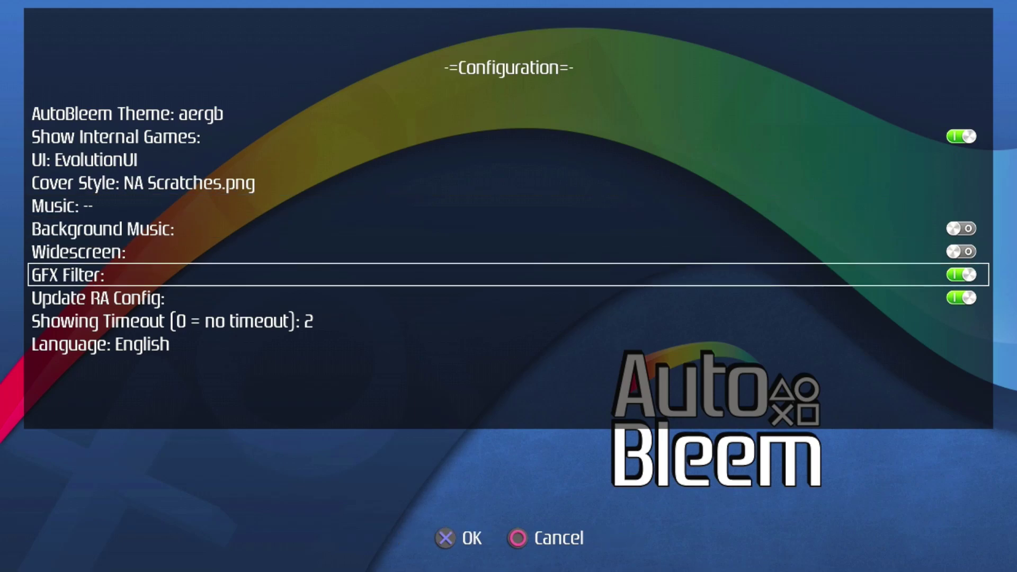
{"action": "key", "text": "Escape"}
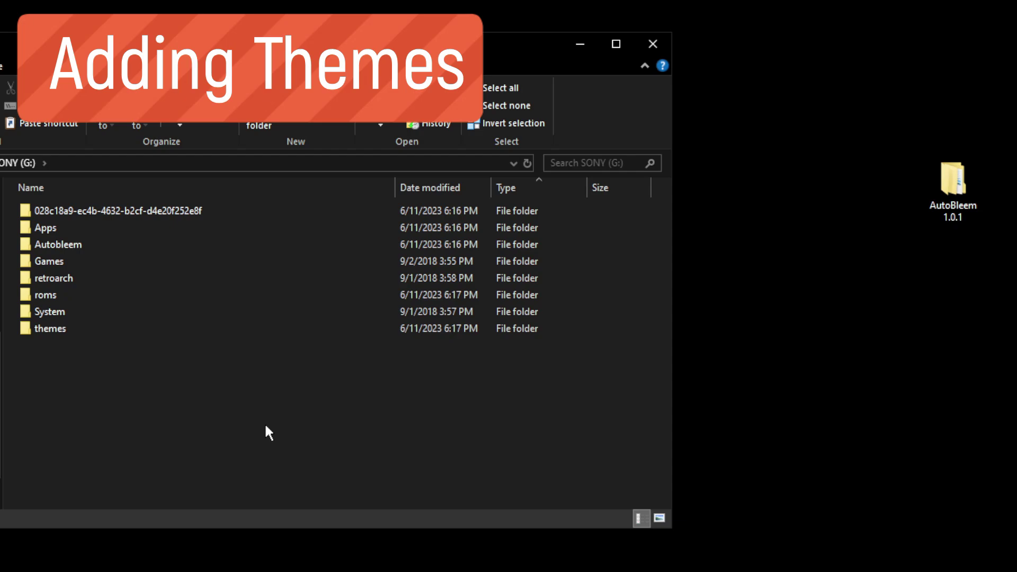
Step: Look into the themes folder on the SONY drive, and open the drive's roms folder to view its system subfolders
{"action": "left_click", "coordinate": [81, 328]}
{"action": "double_click", "coordinate": [81, 328]}
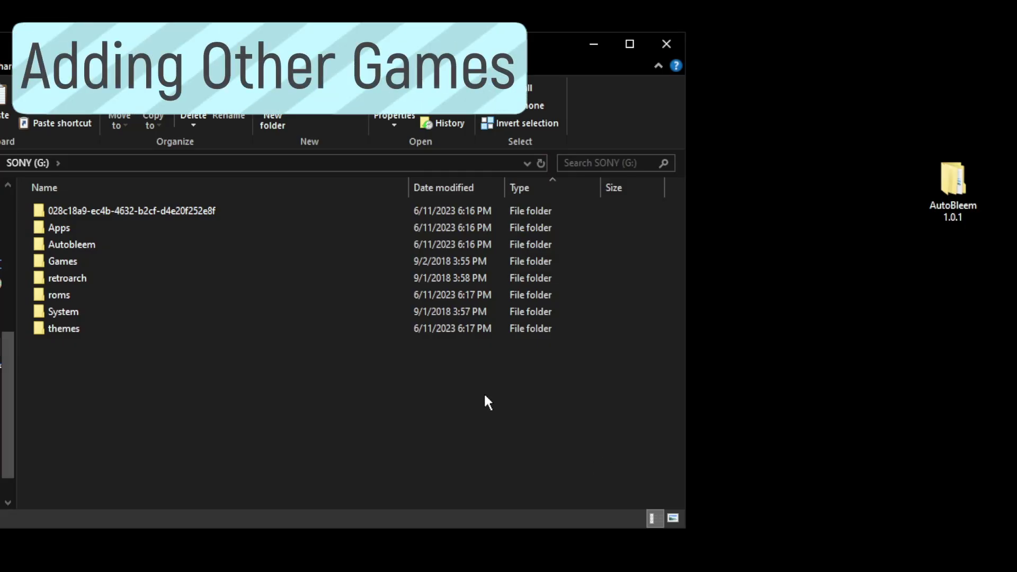
{"action": "double_click", "coordinate": [98, 295]}
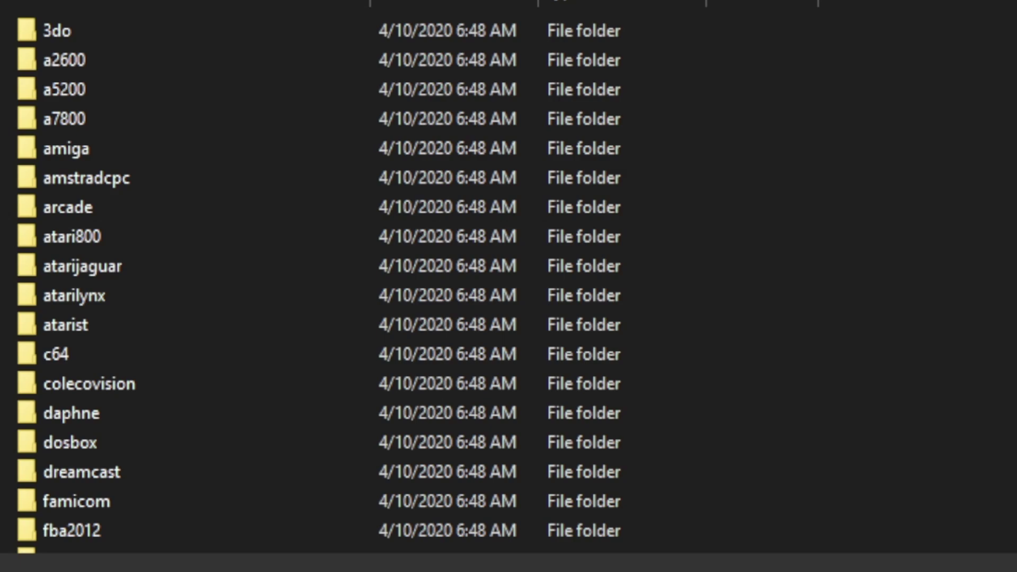
Step: Copy the Mighty Bomb Jack archive from the desktop into the nes folder inside the SONY drive's roms folder
{"action": "left_click_drag", "start_coordinate": [679, 260], "coordinate": [679, 344]}
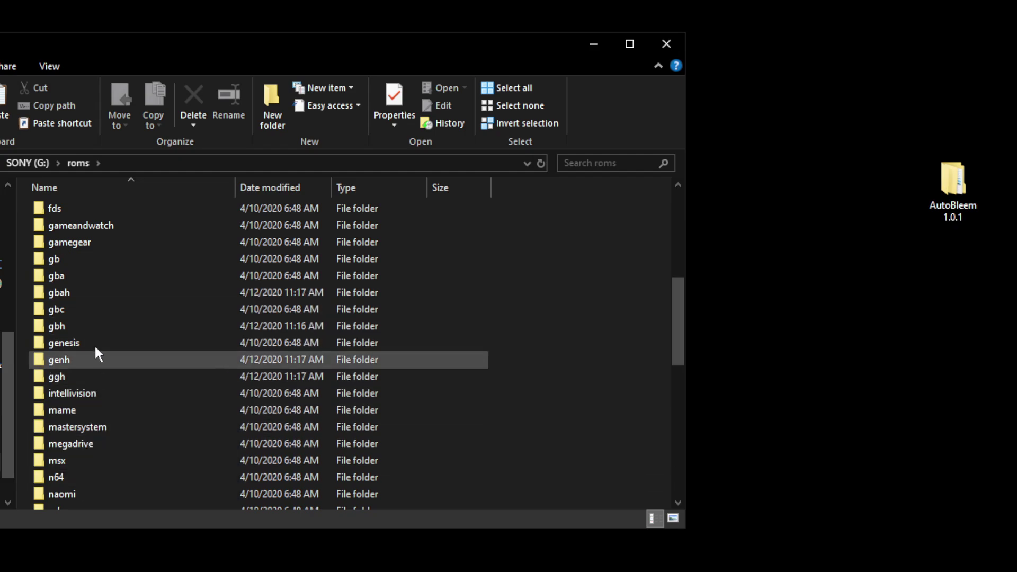
{"action": "scroll", "coordinate": [115, 377], "scroll_direction": "down", "scroll_amount": 4}
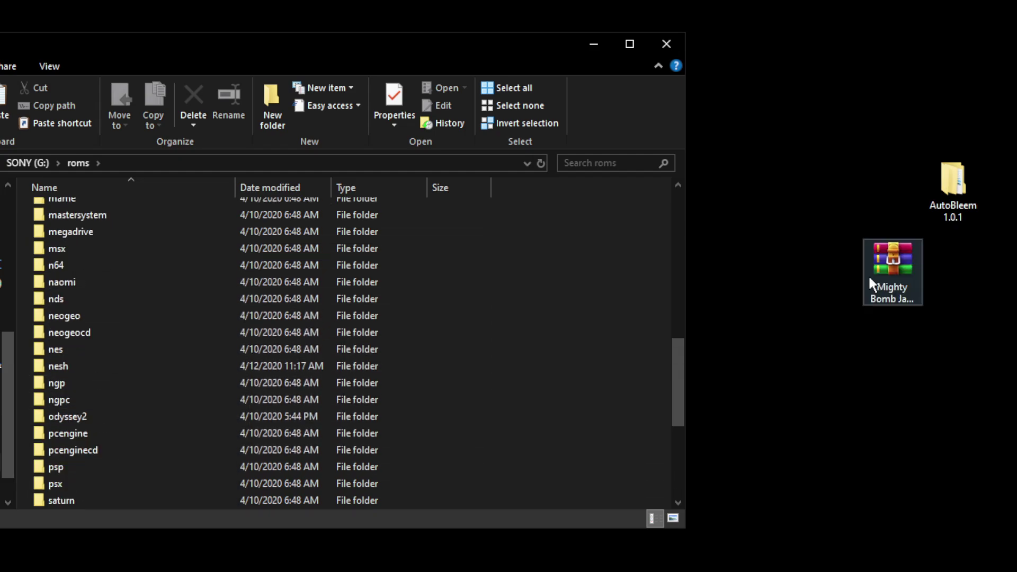
{"action": "left_click_drag", "start_coordinate": [900, 262], "coordinate": [457, 313]}
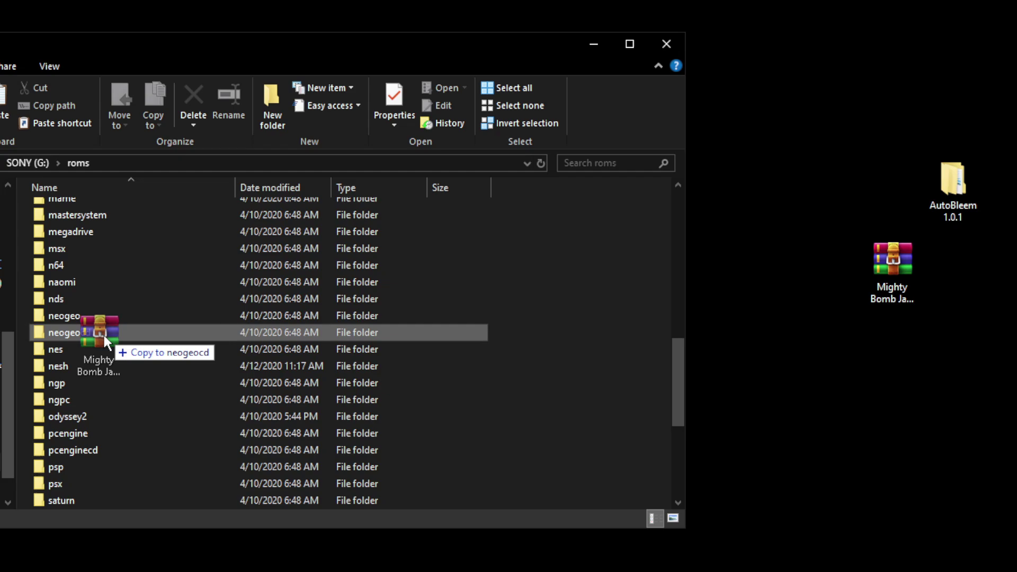
{"action": "left_click_drag", "start_coordinate": [103, 333], "coordinate": [87, 344]}
Step: Open the Bios folder inside System on the SONY drive and copy the three bios_CD .bin files into it
{"action": "scroll", "coordinate": [87, 342], "scroll_direction": "up", "scroll_amount": 3}
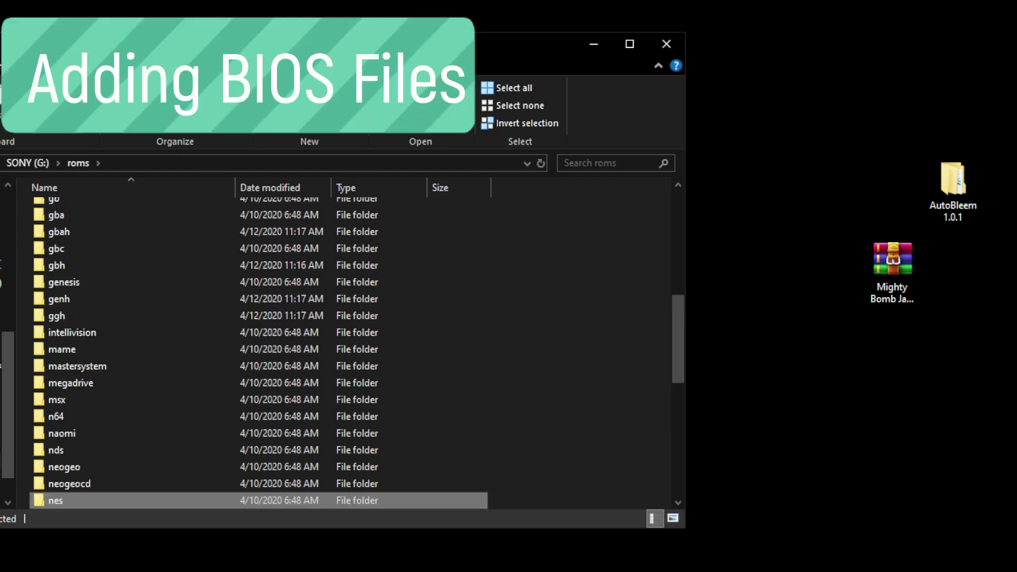
{"action": "key", "text": "alt+Up"}
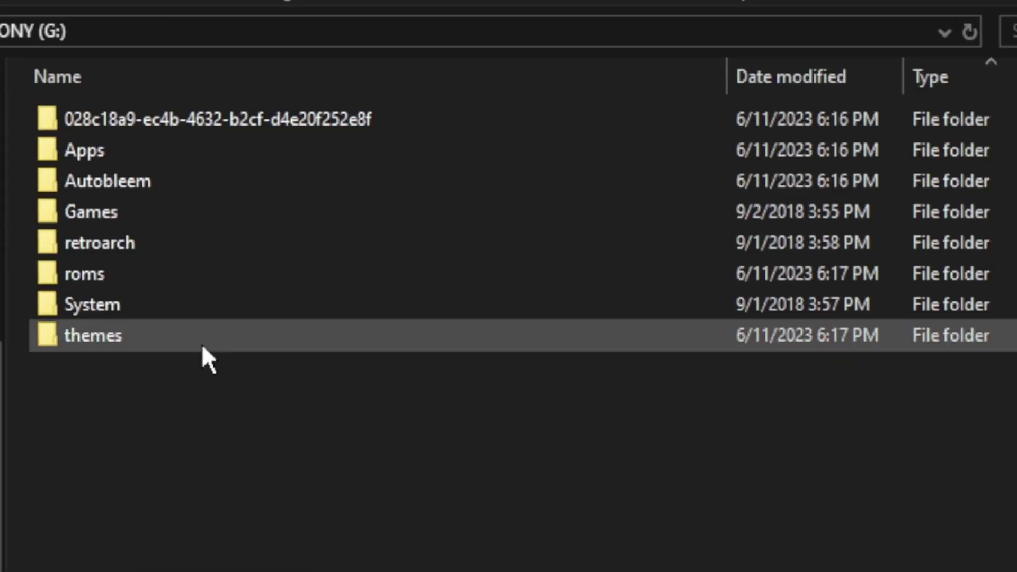
{"action": "double_click", "coordinate": [160, 294]}
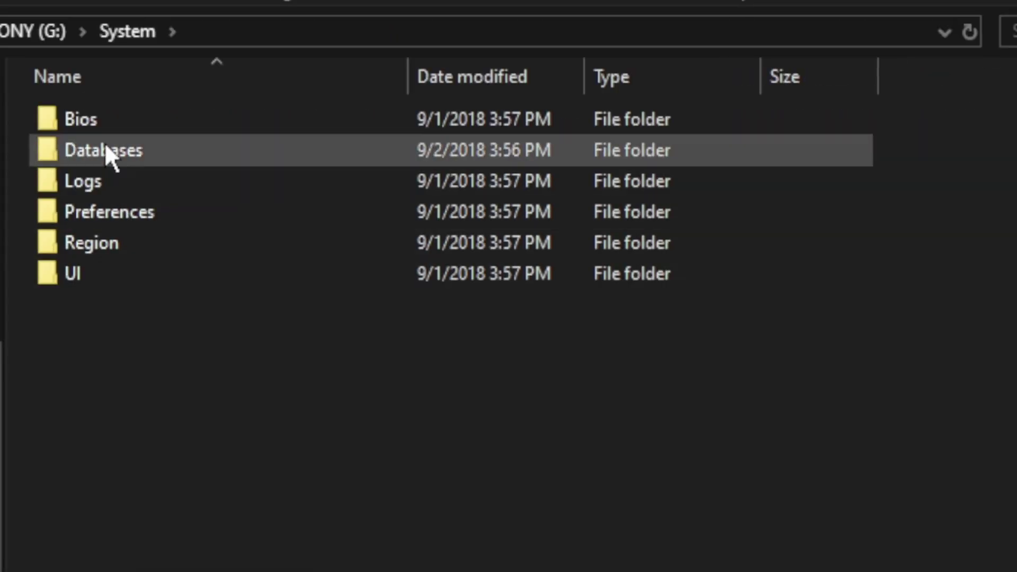
{"action": "double_click", "coordinate": [105, 117]}
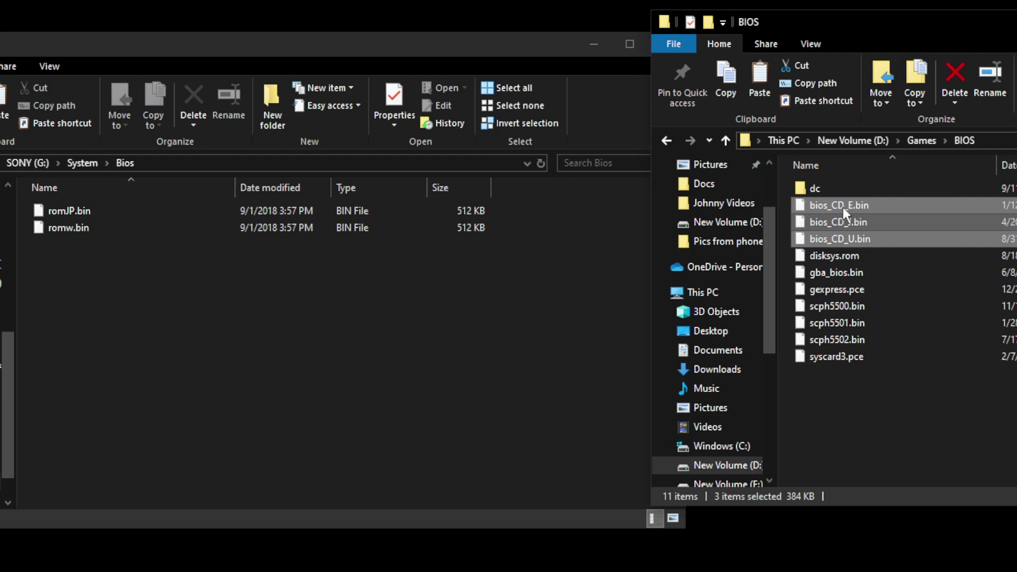
{"action": "left_click_drag", "start_coordinate": [848, 204], "coordinate": [170, 332]}
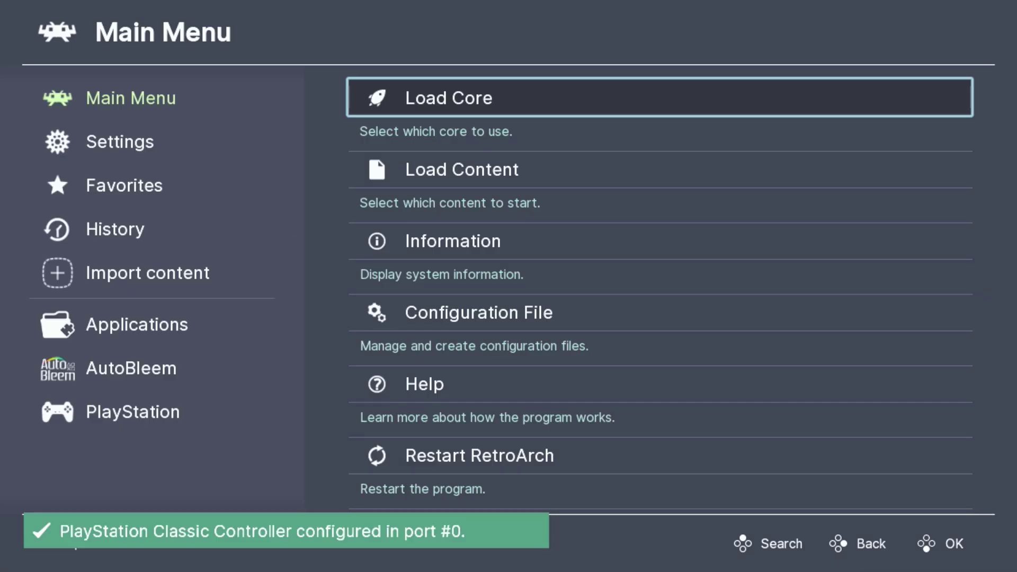
Step: In RetroArch, browse the content start directory to the nes folder and select Mighty Bomb Jack (USA).zip
{"action": "key", "text": "Down"}
{"action": "key", "text": "Return"}
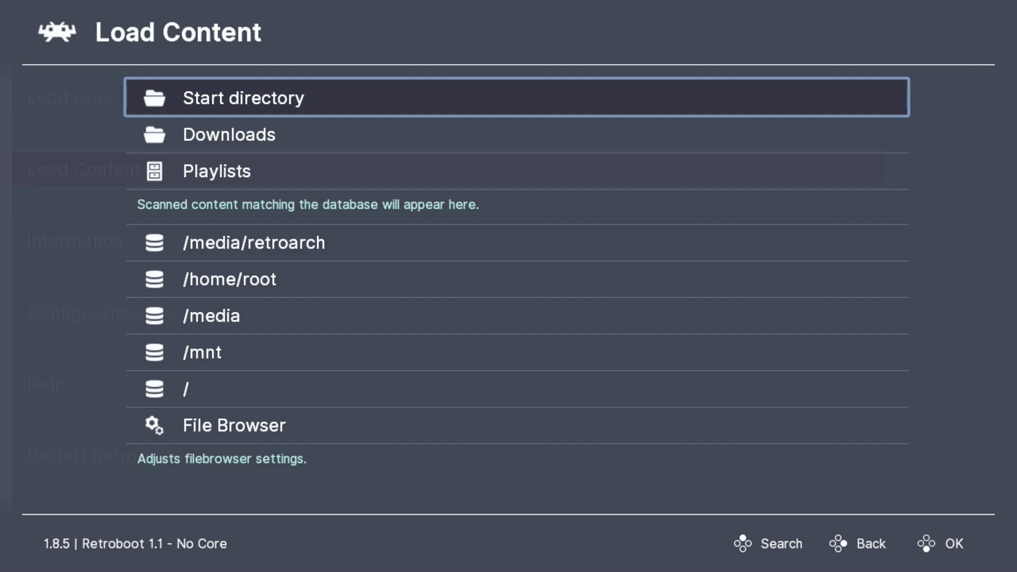
{"action": "key", "text": "Return"}
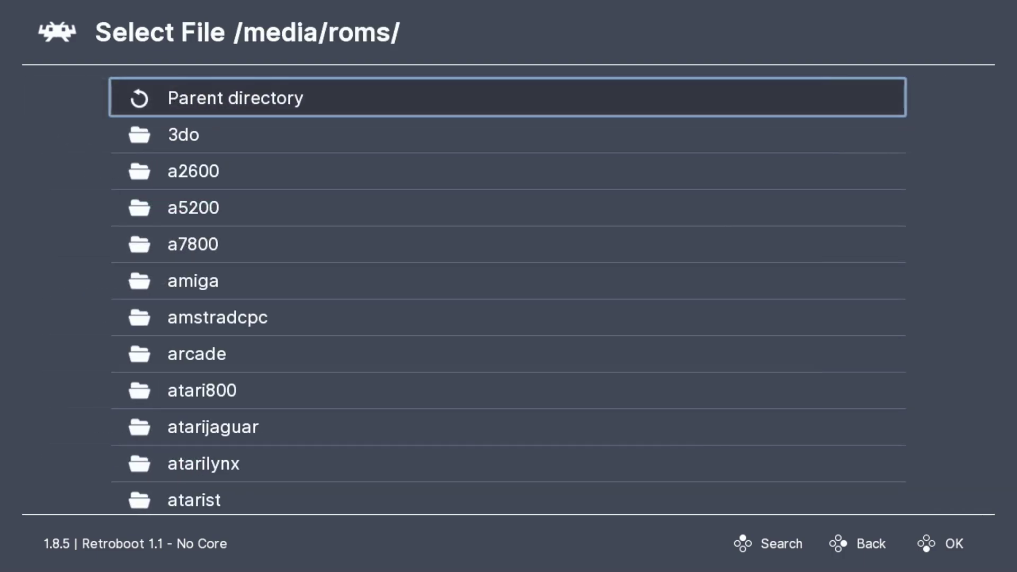
{"action": "key", "text": "Down"}
{"action": "key", "text": "Down"}
{"action": "key", "text": "Down"}
{"action": "key", "text": "Down"}
{"action": "key", "text": "Down"}
{"action": "key", "text": "Down"}
{"action": "key", "text": "Down"}
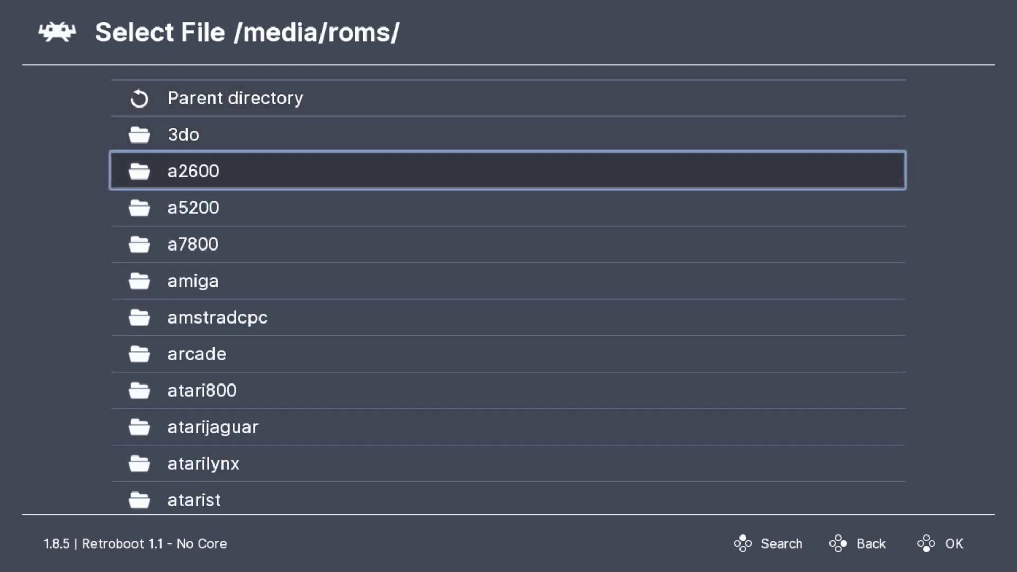
{"action": "key", "text": "Down"}
{"action": "key", "text": "Return"}
{"action": "key", "text": "Return"}
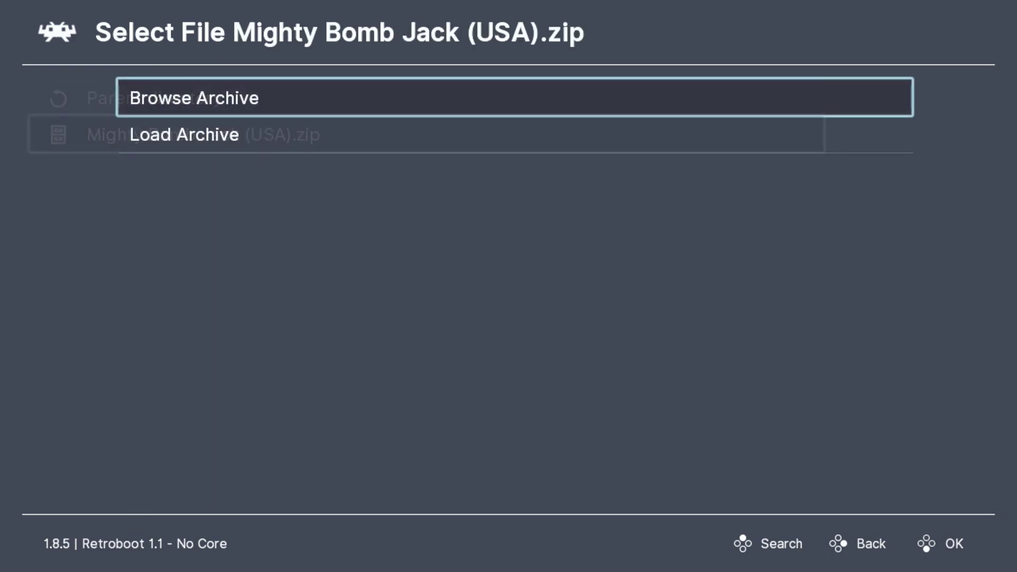
Step: Load the Mighty Bomb Jack archive with the Nintendo - NES / Famicom (km_FCEUmm) core
{"action": "key", "text": "Down"}
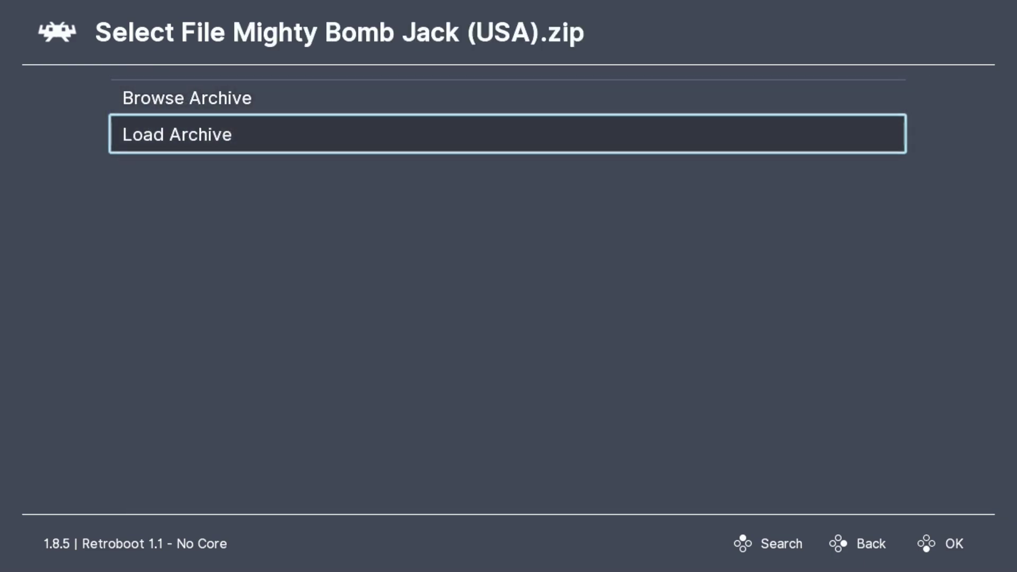
{"action": "key", "text": "Return"}
{"action": "key", "text": "Down"}
{"action": "key", "text": "Down"}
{"action": "key", "text": "Down"}
{"action": "key", "text": "Down"}
{"action": "key", "text": "Down"}
{"action": "key", "text": "Down"}
{"action": "key", "text": "Down"}
{"action": "key", "text": "Down"}
{"action": "key", "text": "Down"}
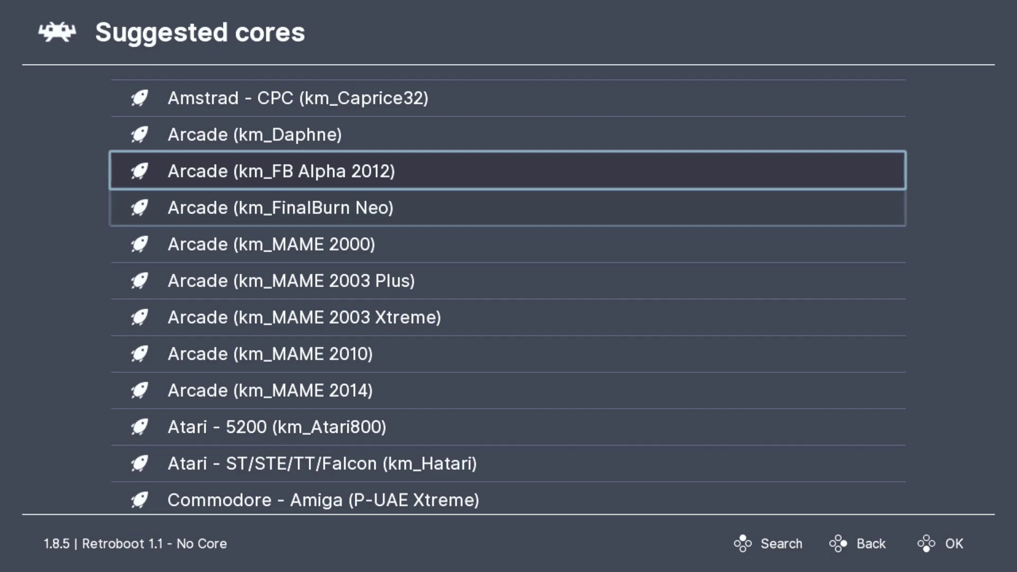
{"action": "key", "text": "Down"}
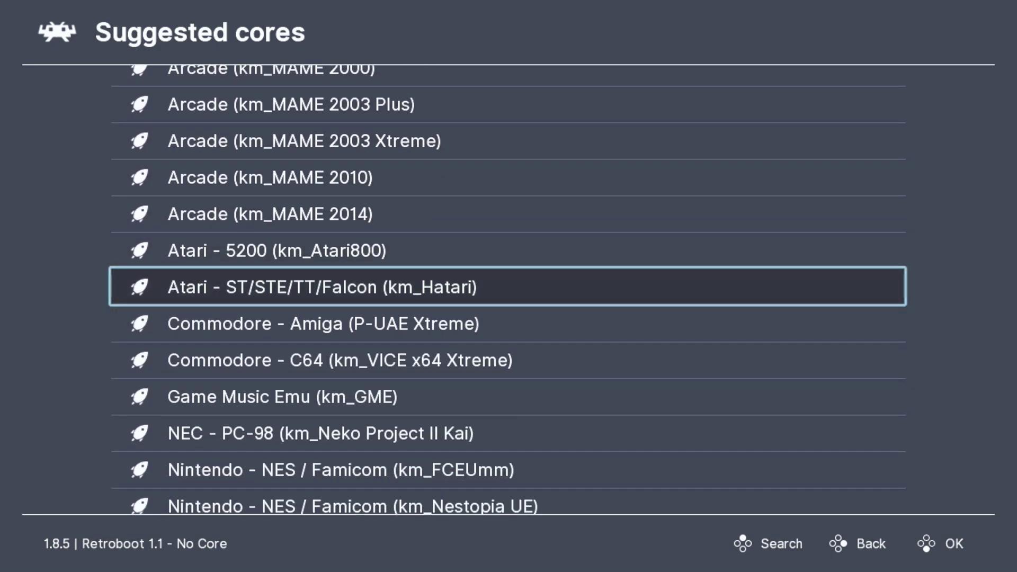
{"action": "key", "text": "Down"}
{"action": "key", "text": "Down"}
{"action": "key", "text": "Down"}
{"action": "key", "text": "Down"}
{"action": "key", "text": "Down"}
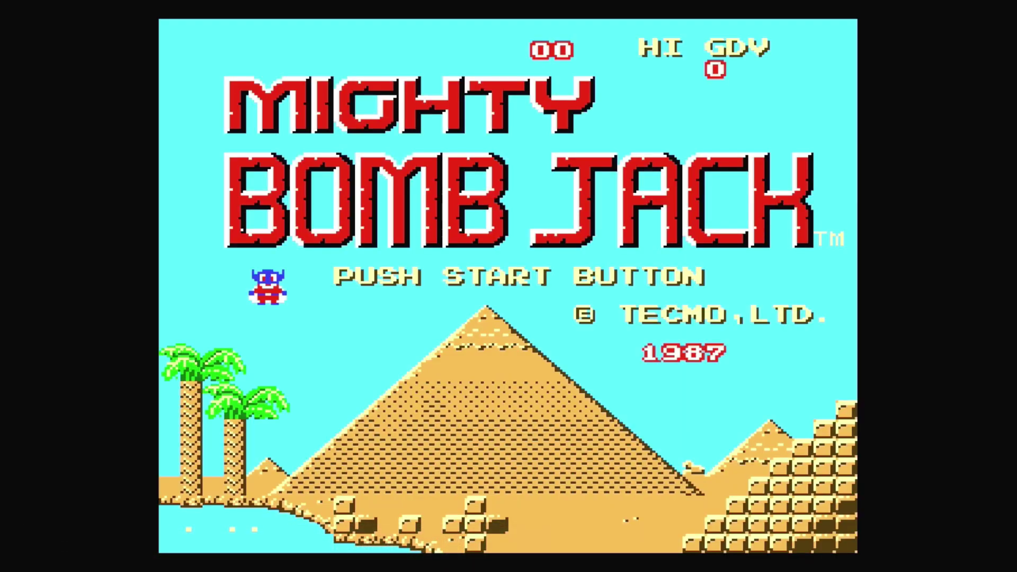
Step: Close the running Mighty Bomb Jack game and return to the main menu
{"action": "key", "text": "F1"}
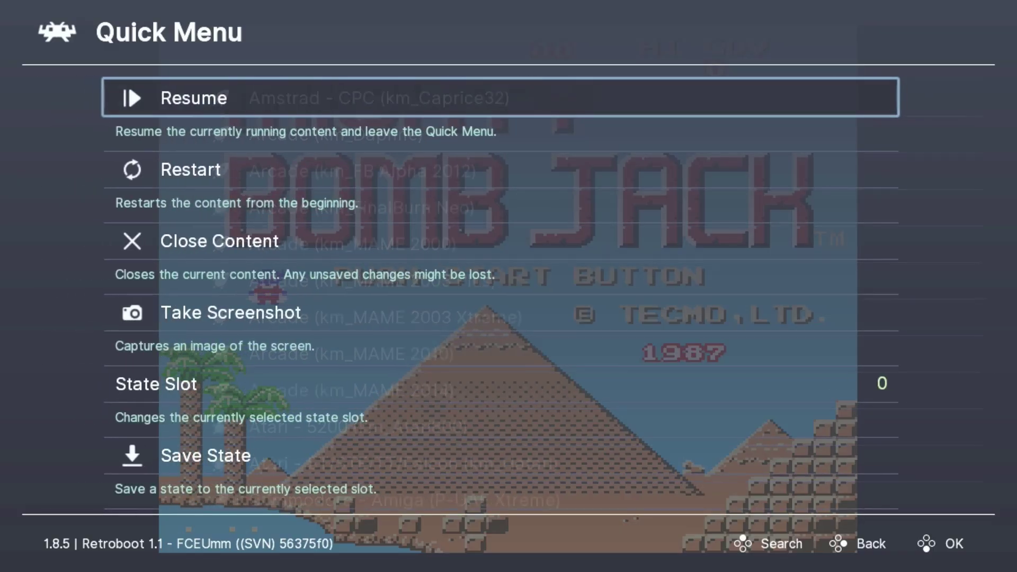
{"action": "key", "text": "Down"}
{"action": "key", "text": "Down"}
{"action": "key", "text": "Return"}
Step: Load Sega CD content from the /media/roms/ start directory and start it from the Sega CD title screen
{"action": "key", "text": "Return"}
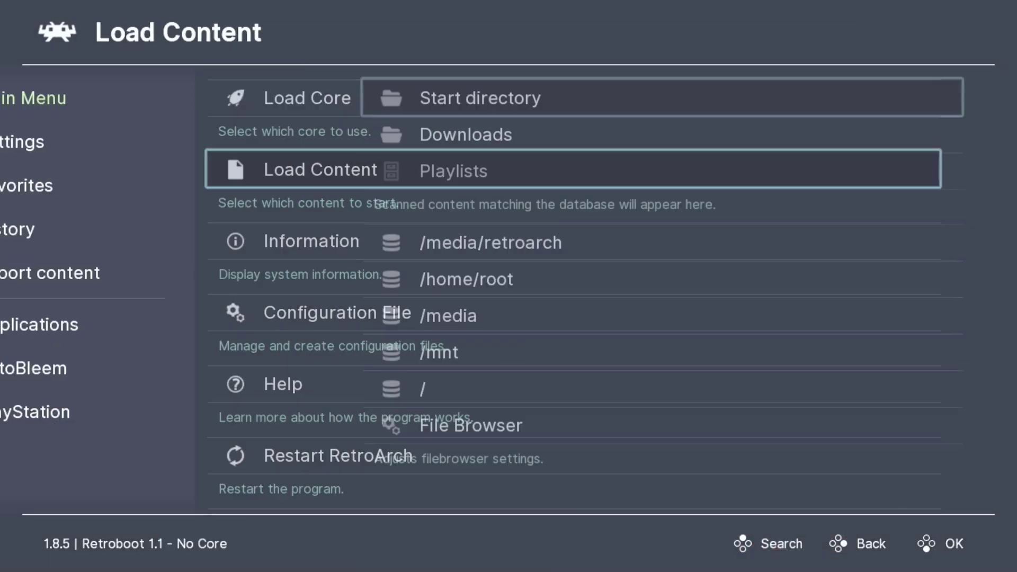
{"action": "key", "text": "Return"}
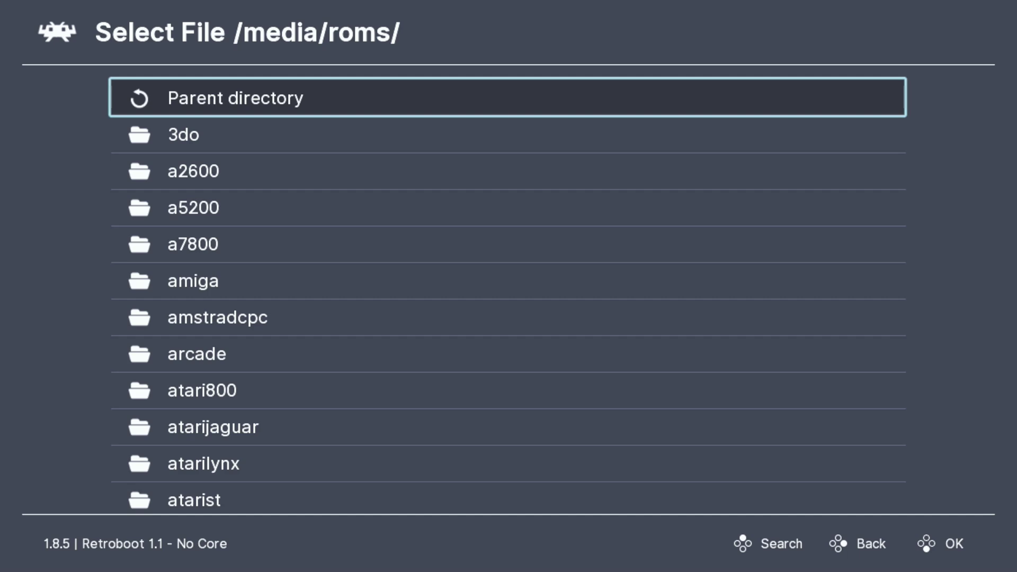
{"action": "key", "text": "Up"}
{"action": "key", "text": "Up"}
{"action": "key", "text": "Up"}
{"action": "key", "text": "Up"}
{"action": "key", "text": "Up"}
{"action": "key", "text": "Up"}
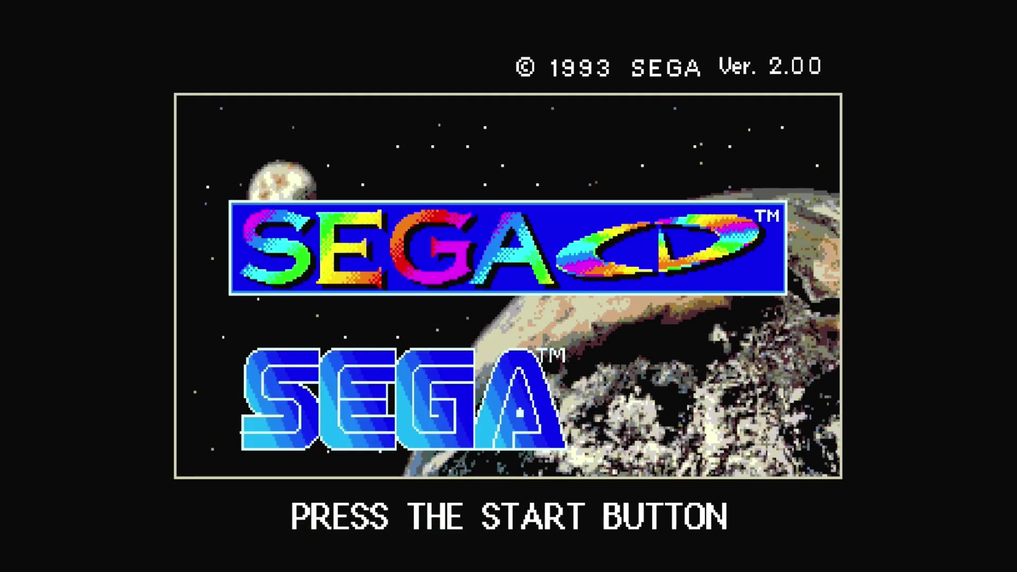
{"action": "key", "text": "Return"}
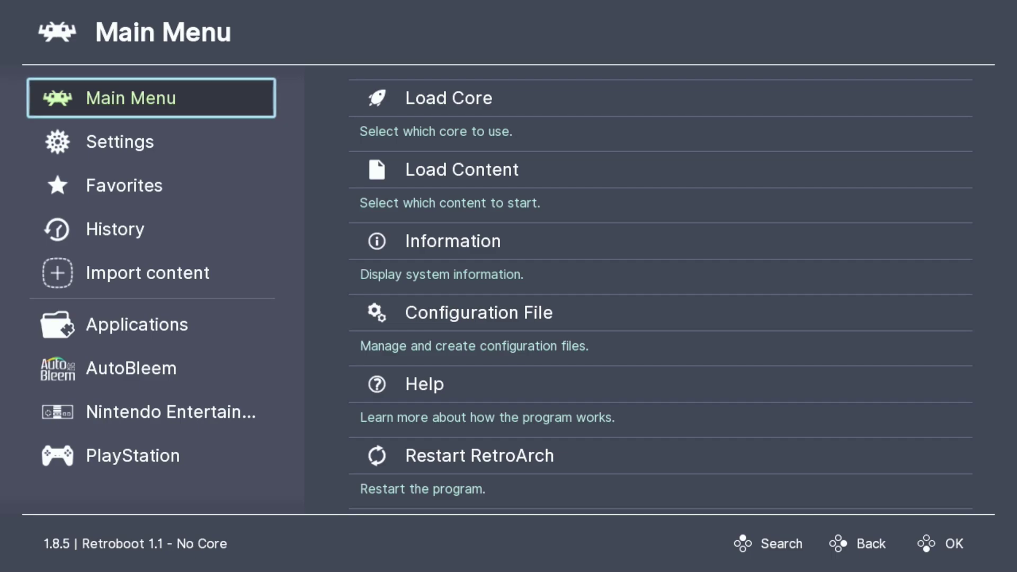
Step: Go through the main menu categories to the Nintendo Entertainment System playlist and view its games
{"action": "key", "text": "Down"}
{"action": "key", "text": "Down"}
{"action": "key", "text": "Down"}
{"action": "key", "text": "Down"}
{"action": "key", "text": "Down"}
{"action": "key", "text": "Down"}
{"action": "key", "text": "Down"}
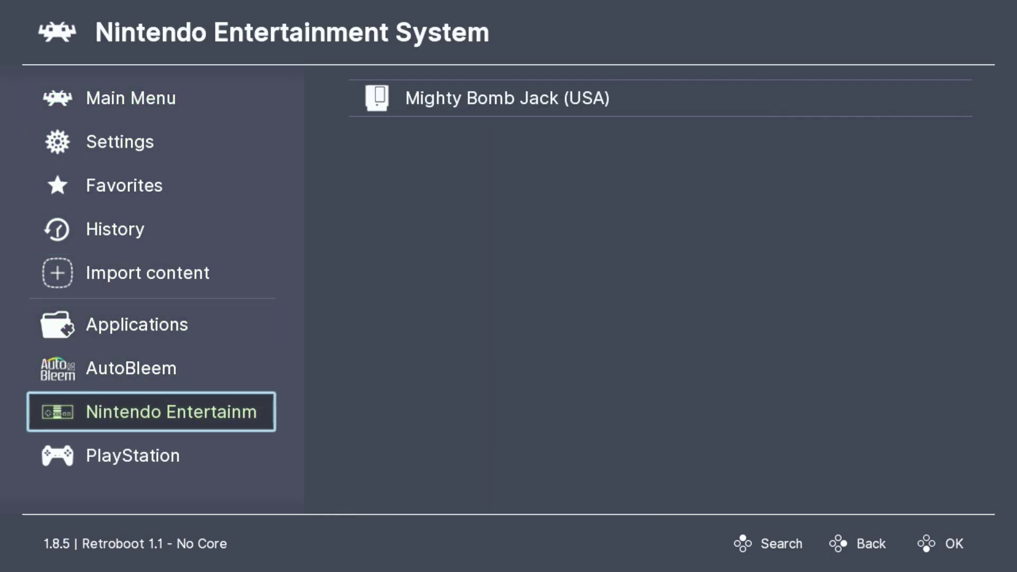
Step: Import content by scanning the /media/roms/nes directory for games that match the database, and leave the file browser
{"action": "key", "text": "Up"}
{"action": "key", "text": "Up"}
{"action": "key", "text": "Up"}
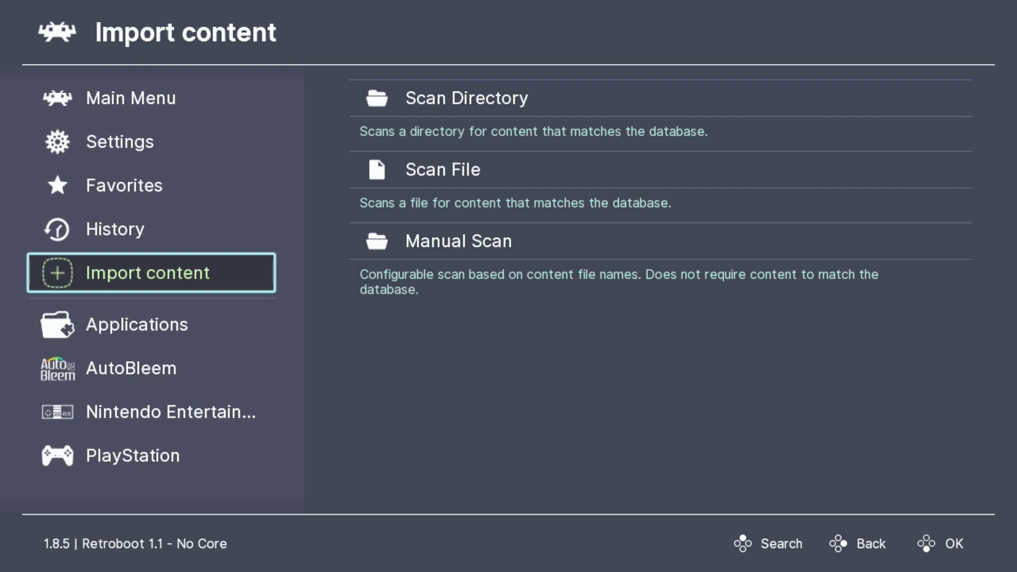
{"action": "key", "text": "Right"}
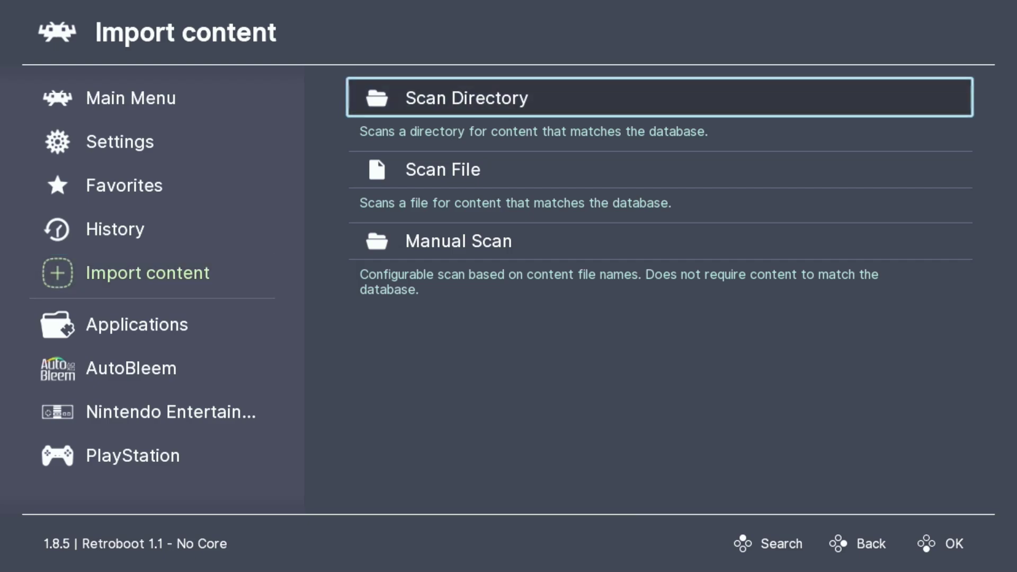
{"action": "key", "text": "Return"}
{"action": "key", "text": "Down"}
{"action": "key", "text": "Down"}
{"action": "key", "text": "Down"}
{"action": "key", "text": "Down"}
{"action": "key", "text": "Down"}
{"action": "key", "text": "Down"}
{"action": "key", "text": "Down"}
{"action": "key", "text": "Down"}
{"action": "key", "text": "Down"}
{"action": "key", "text": "Down"}
{"action": "key", "text": "Down"}
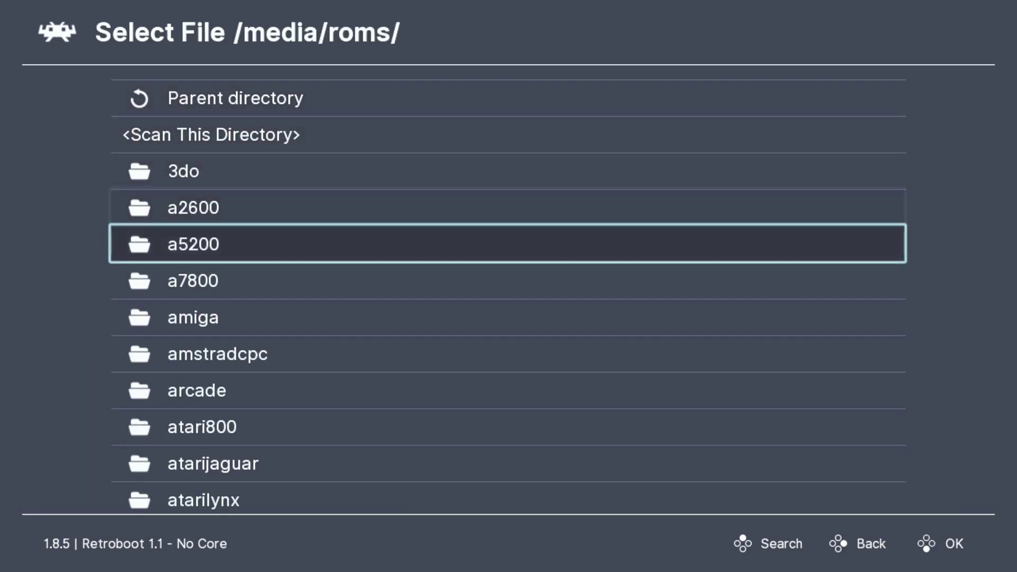
{"action": "key", "text": "Down"}
{"action": "key", "text": "Down"}
{"action": "key", "text": "Down"}
{"action": "key", "text": "Down"}
{"action": "key", "text": "Down"}
{"action": "key", "text": "Down"}
{"action": "key", "text": "Down"}
{"action": "key", "text": "Down"}
{"action": "key", "text": "Down"}
{"action": "key", "text": "Down"}
{"action": "key", "text": "Down"}
{"action": "key", "text": "Down"}
{"action": "key", "text": "Down"}
{"action": "key", "text": "Down"}
{"action": "key", "text": "Down"}
{"action": "key", "text": "Down"}
{"action": "key", "text": "Down"}
{"action": "key", "text": "Down"}
{"action": "key", "text": "Down"}
{"action": "key", "text": "Down"}
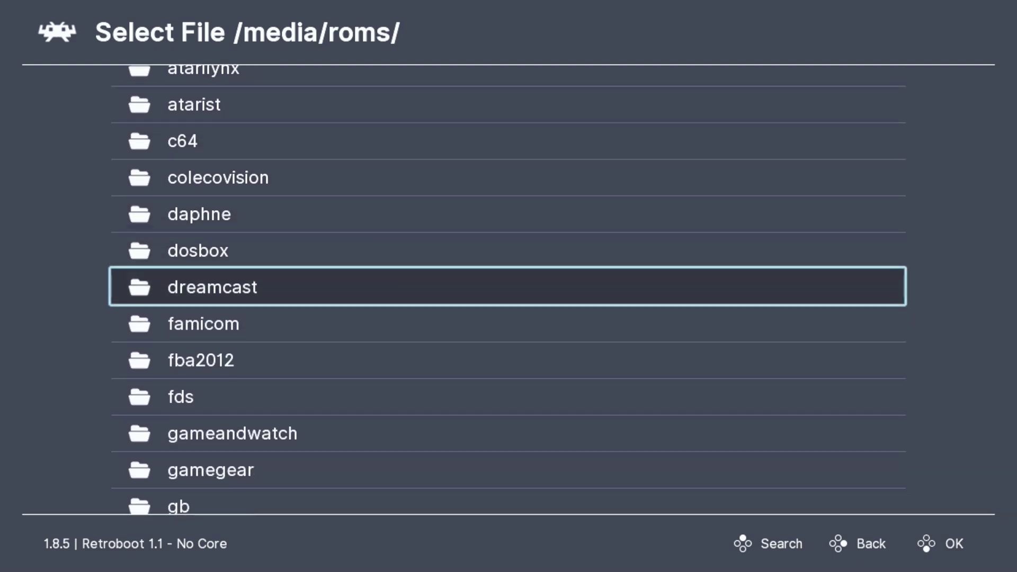
{"action": "key", "text": "Down"}
{"action": "key", "text": "Down"}
{"action": "key", "text": "Down"}
{"action": "key", "text": "Down"}
{"action": "key", "text": "Down"}
{"action": "key", "text": "Down"}
{"action": "key", "text": "Down"}
{"action": "key", "text": "Down"}
{"action": "key", "text": "Down"}
{"action": "key", "text": "Down"}
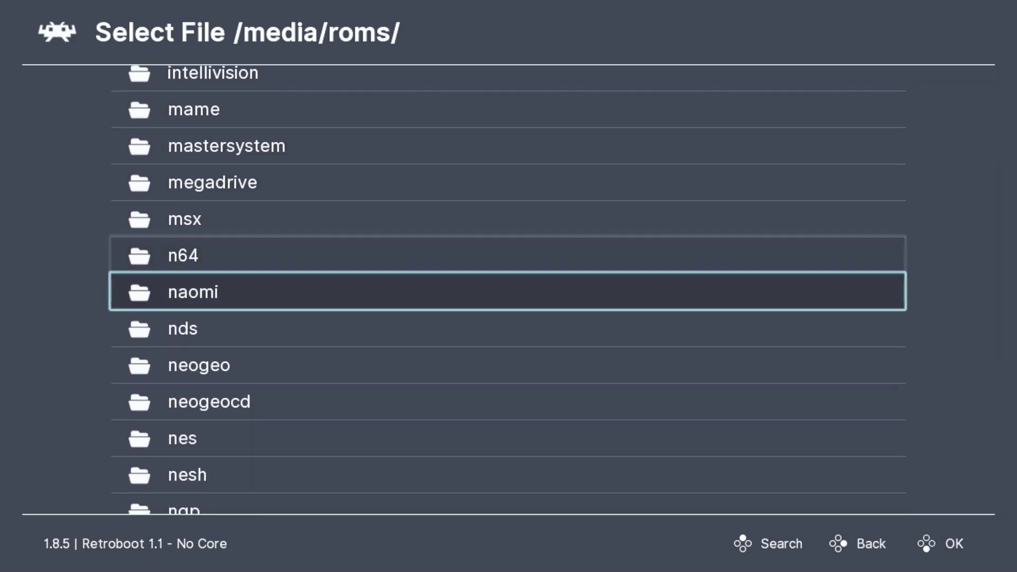
{"action": "key", "text": "Return"}
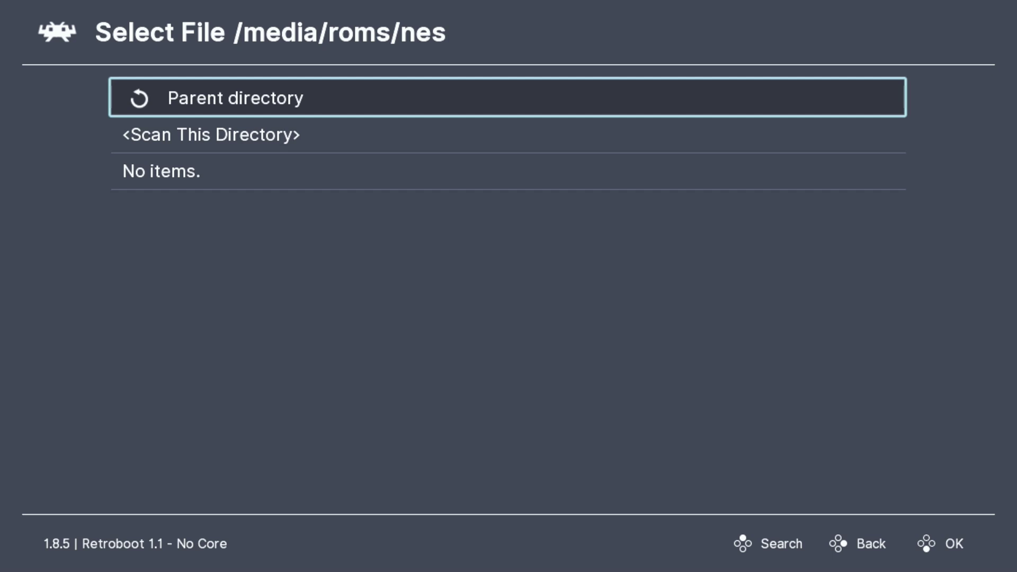
{"action": "key", "text": "Down"}
{"action": "key", "text": "Return"}
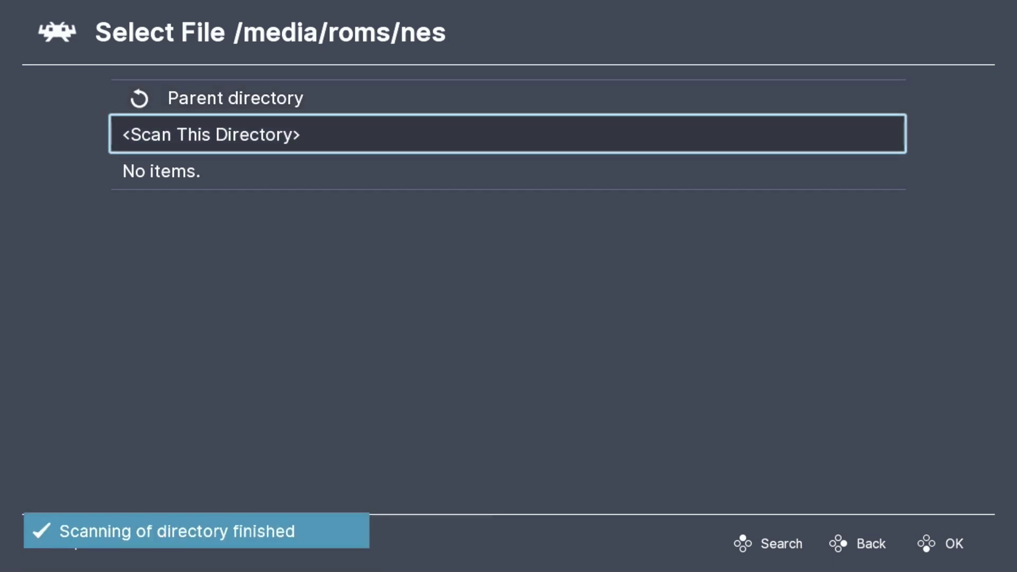
{"action": "key", "text": "BackSpace"}
{"action": "key", "text": "BackSpace"}
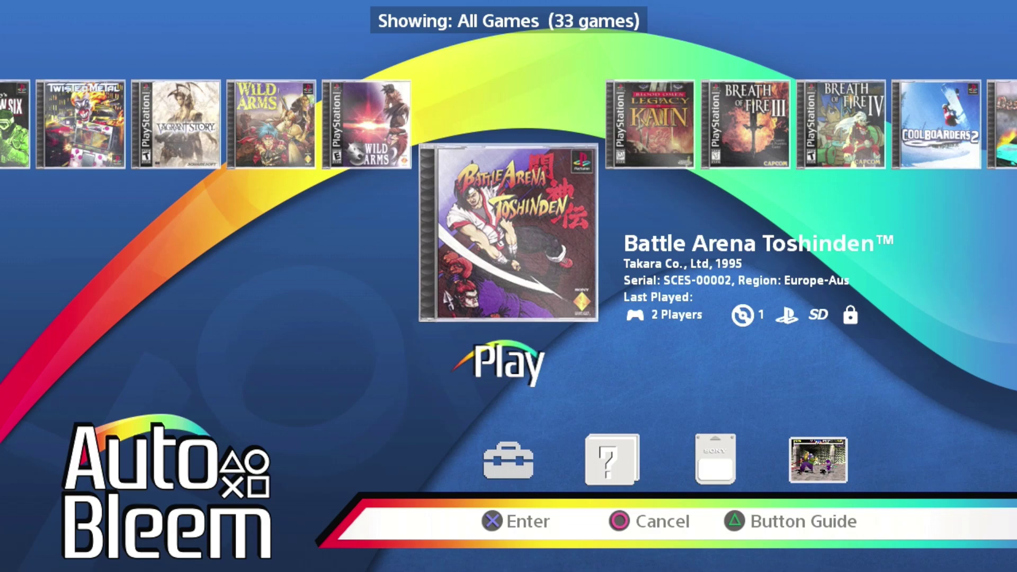
Step: Switch the AutoBleem carousel to the RetroArch games and back to PS1 games, and browse from Mr. Driller to R4 Ridge Racer Type 4
{"action": "key", "text": "Tab"}
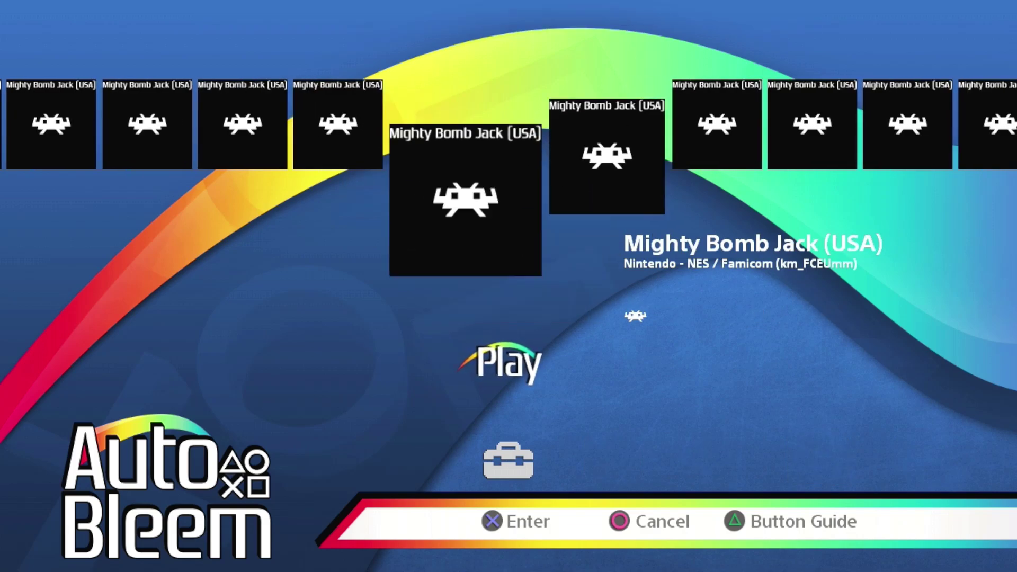
{"action": "key", "text": "Tab"}
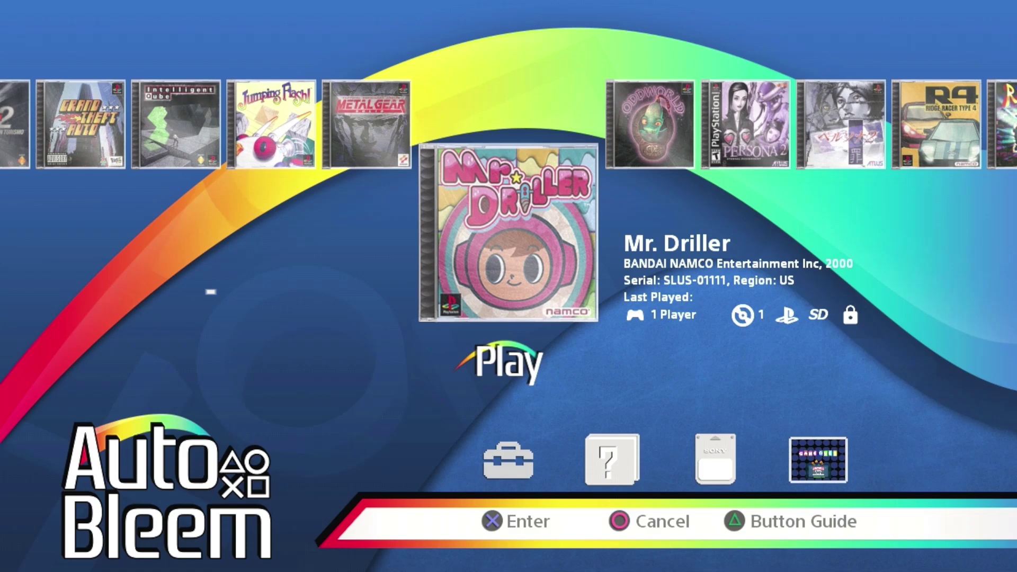
{"action": "key", "text": "Right"}
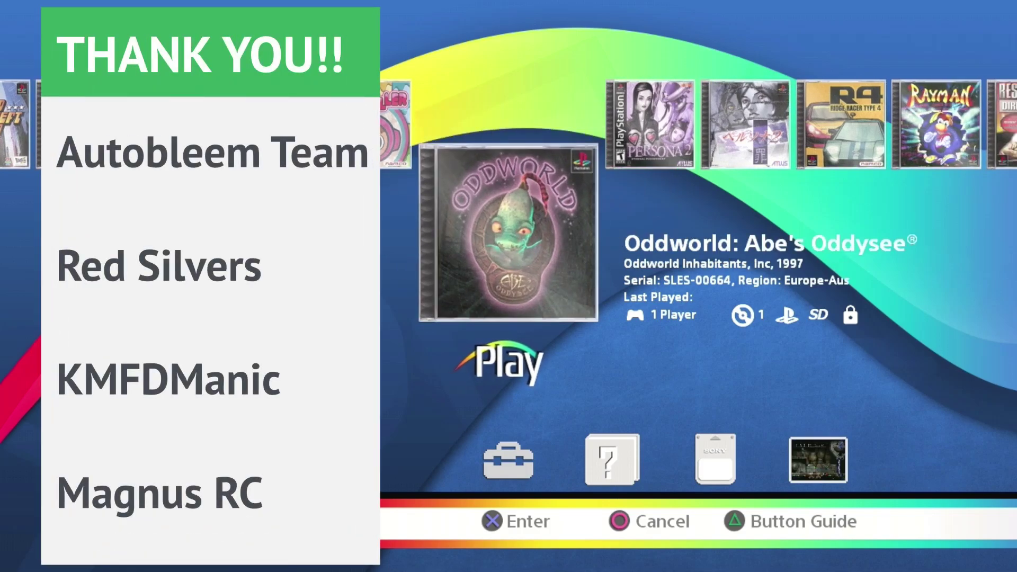
{"action": "key", "text": "Right"}
{"action": "key", "text": "Right"}
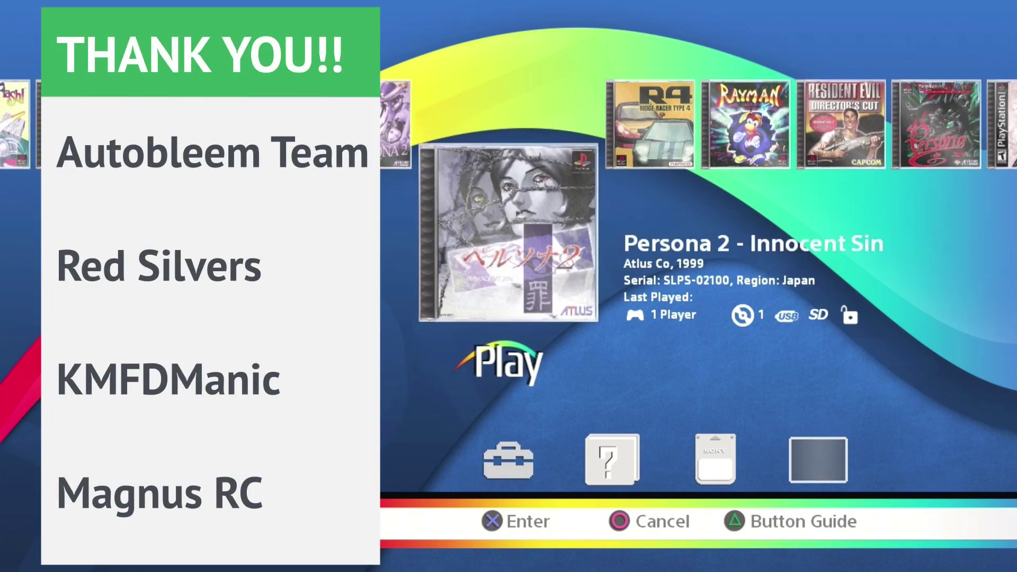
{"action": "key", "text": "Right"}
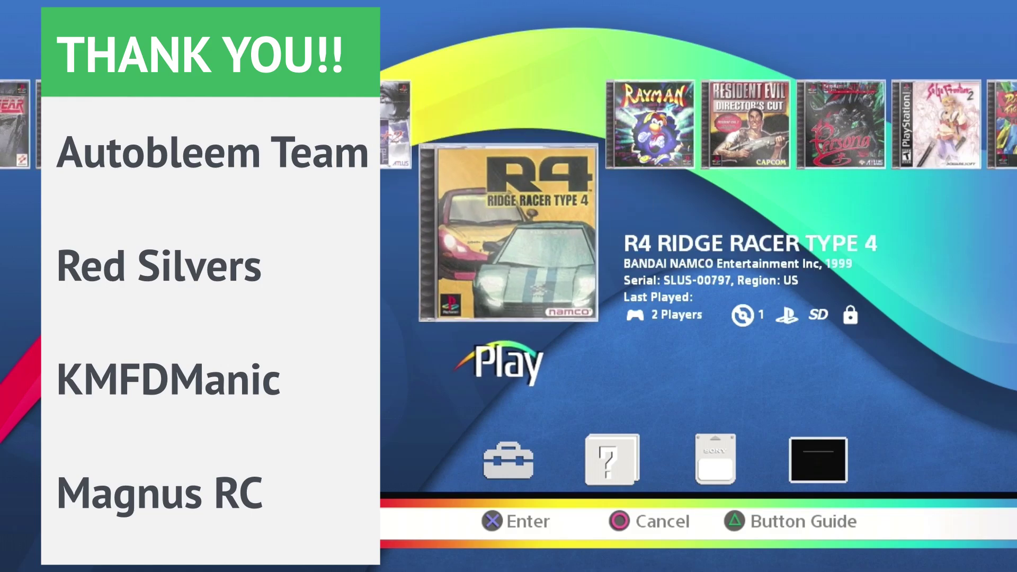
Step: Browse the PS1 games in the carousel from R4 Ridge Racer Type 4 forward to Tekken 3
{"action": "key", "text": "Right"}
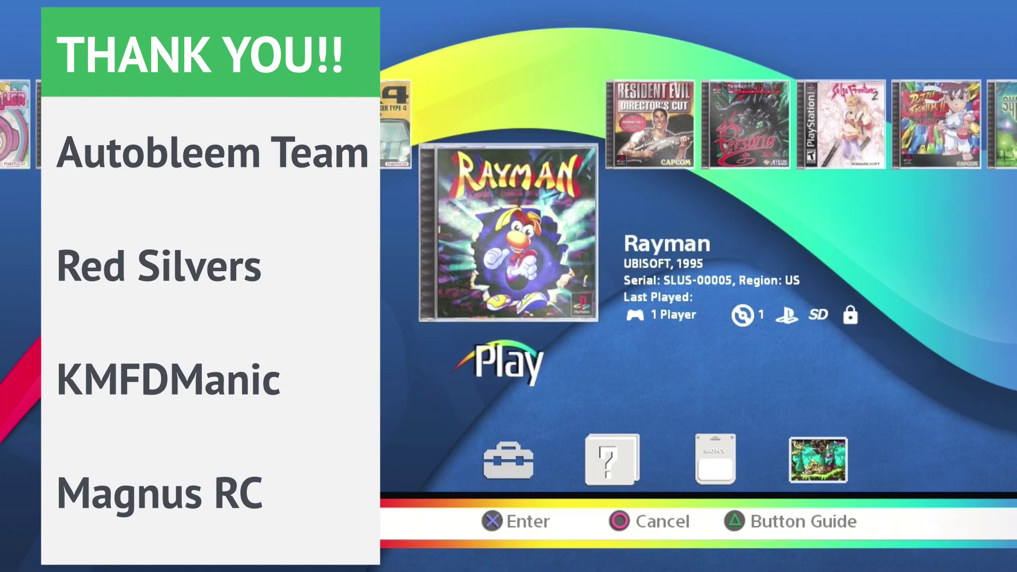
{"action": "key", "text": "Right"}
{"action": "key", "text": "Right"}
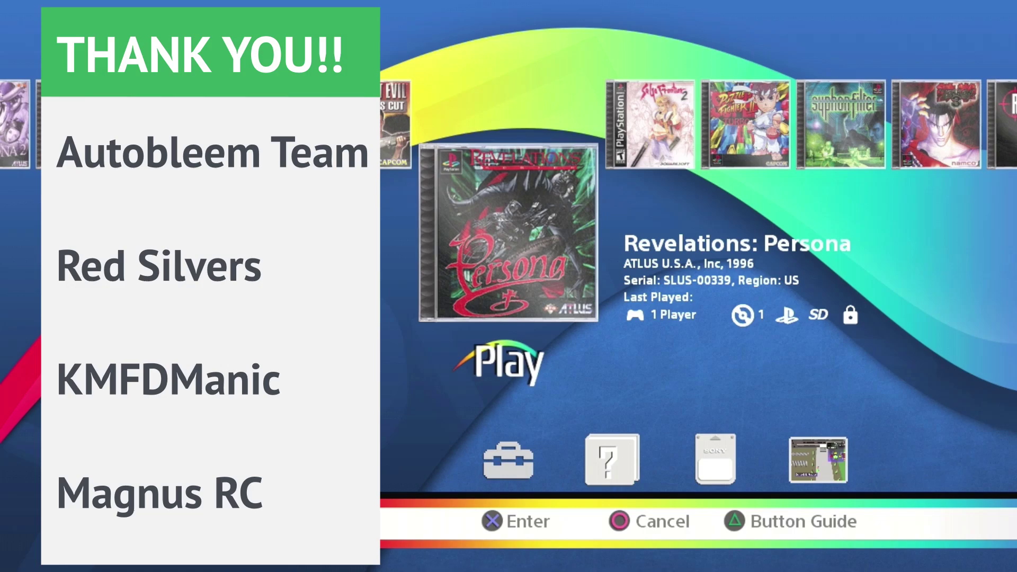
{"action": "key", "text": "Right"}
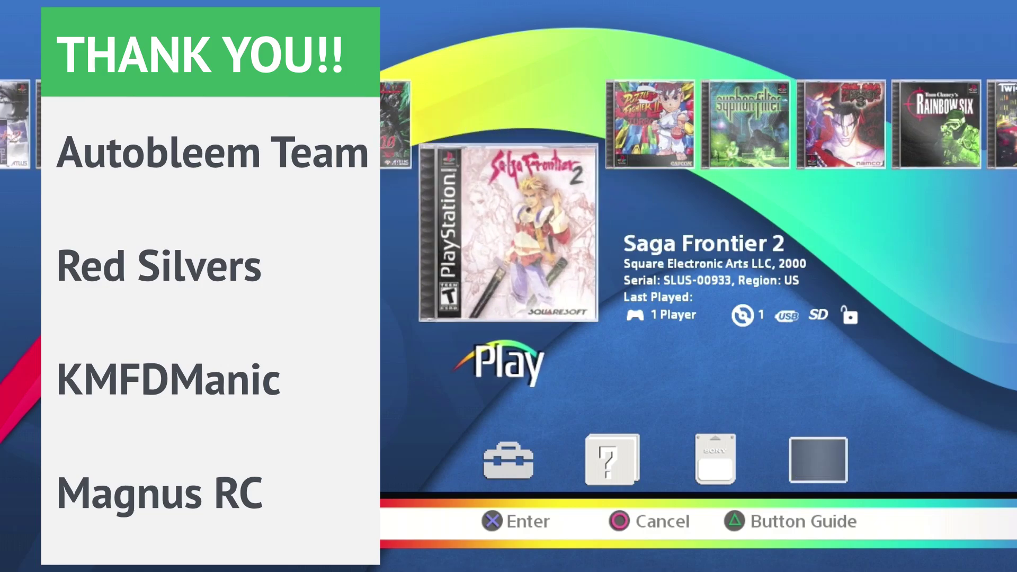
{"action": "key", "text": "Right"}
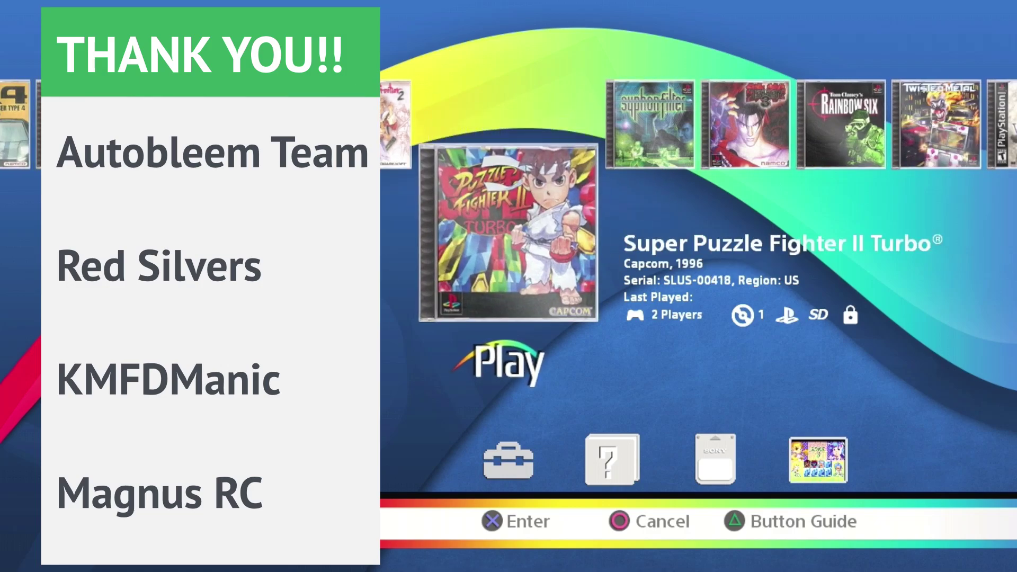
{"action": "key", "text": "Right"}
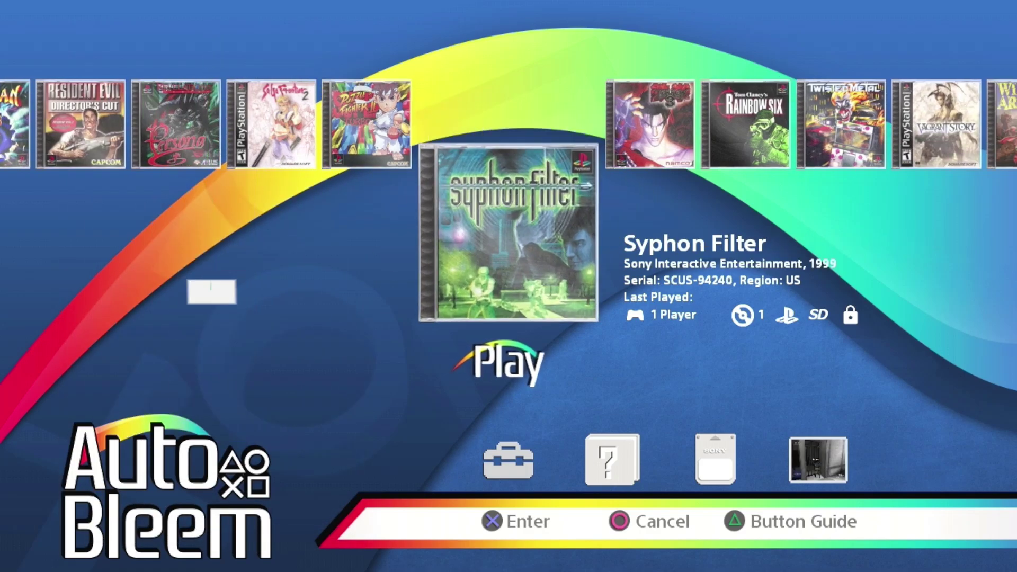
{"action": "key", "text": "Right"}
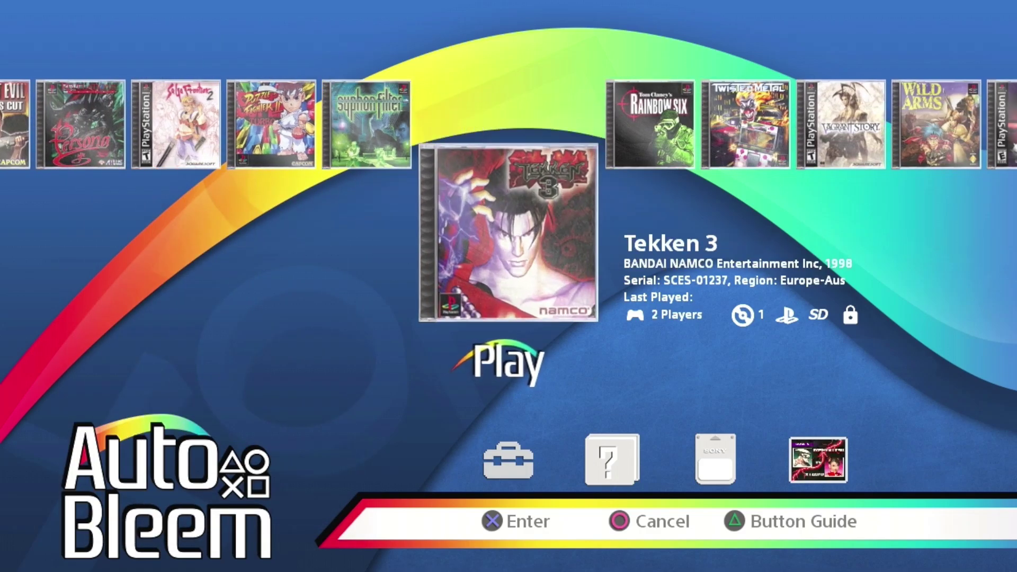